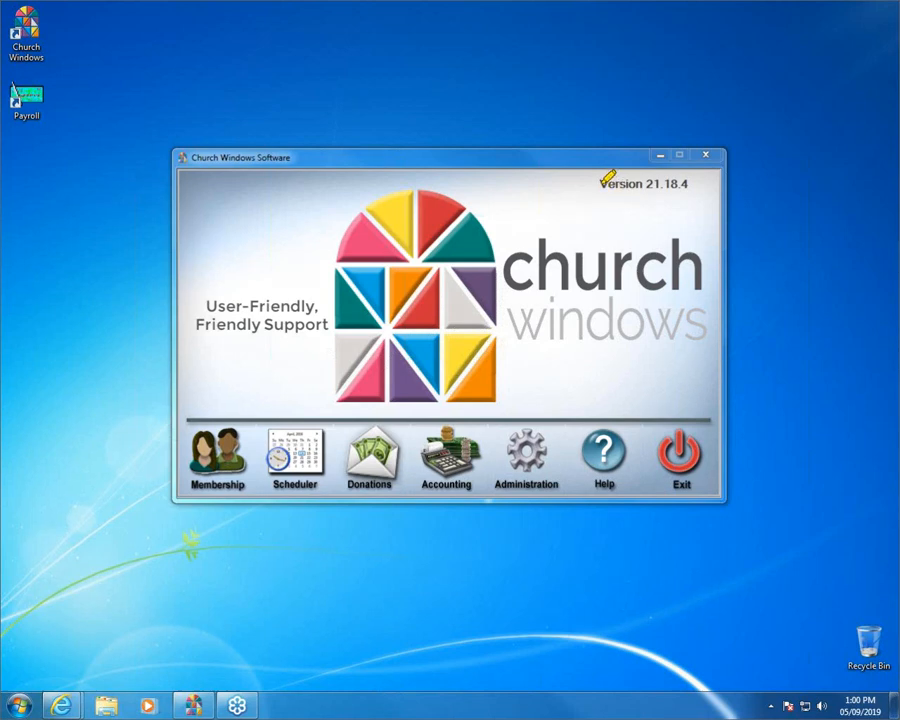
- Open Administration, review the all-data Backup dialog, close it, and return to Administration
drag(603, 183, 692, 183)
click(533, 459)
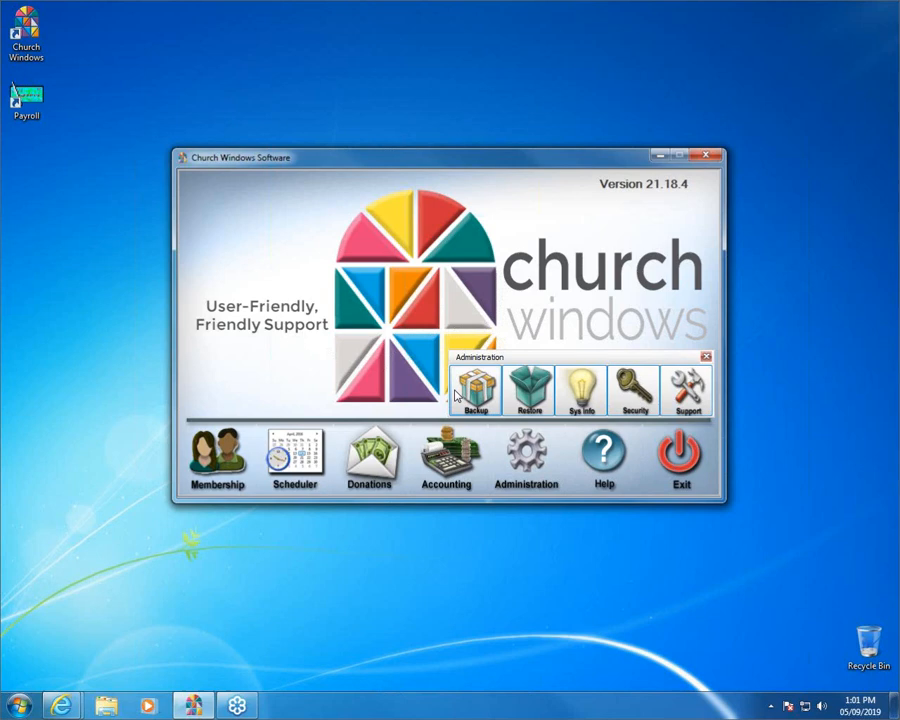
click(475, 390)
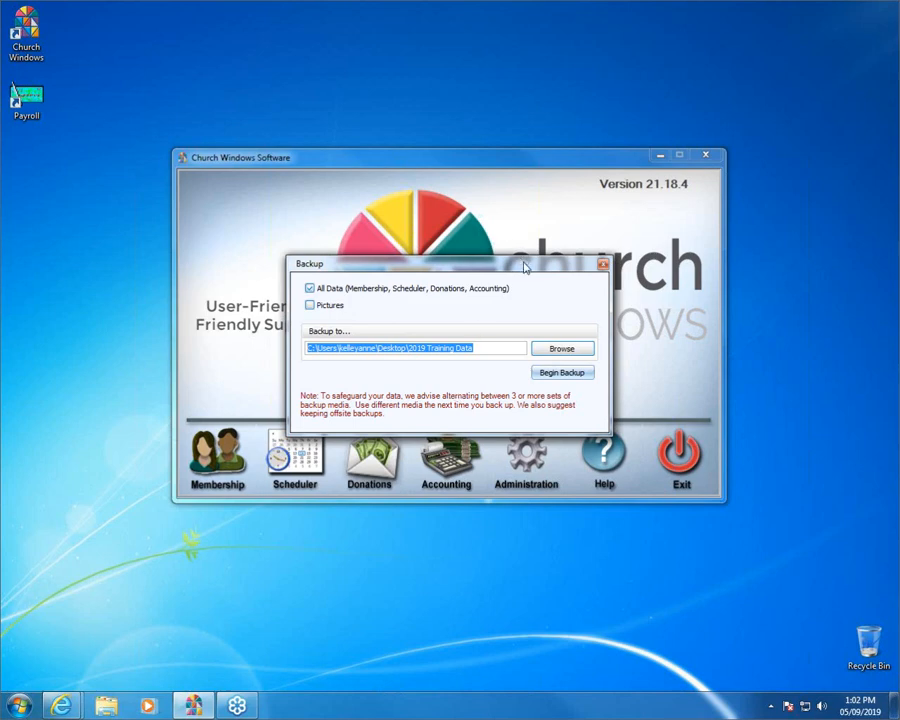
drag(523, 265, 522, 240)
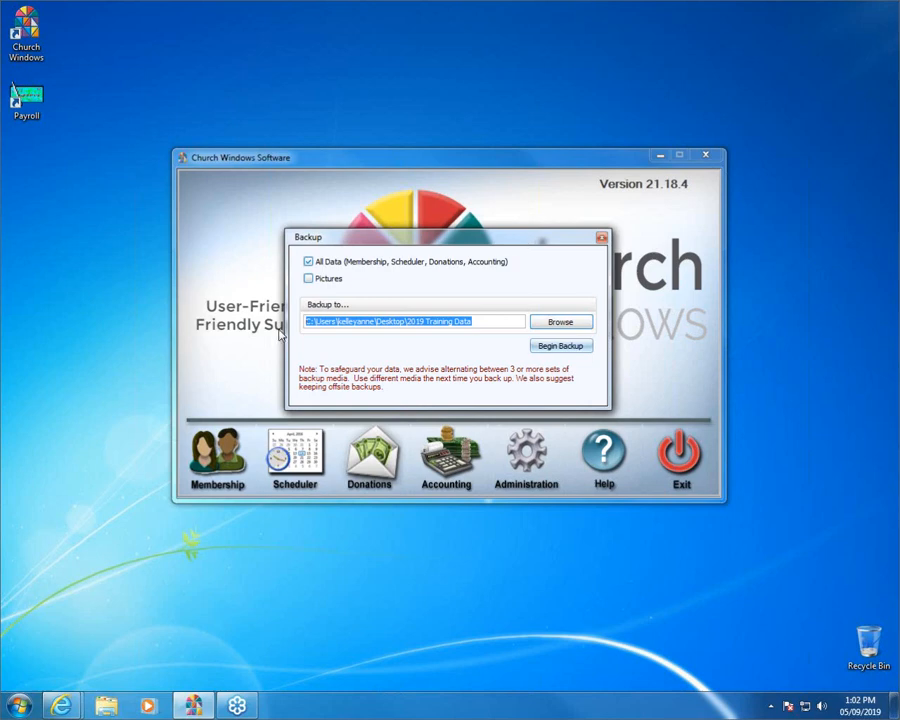
click(600, 237)
click(529, 465)
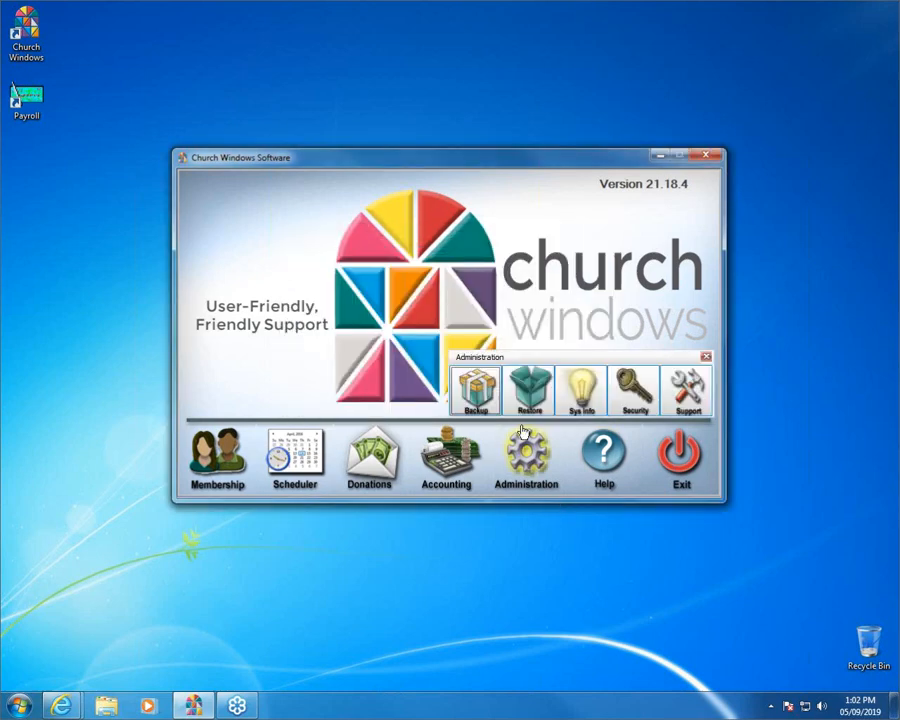
- Configure a backup of all data plus Pictures, with PKBACK# 001 (E:) as the destination
click(478, 392)
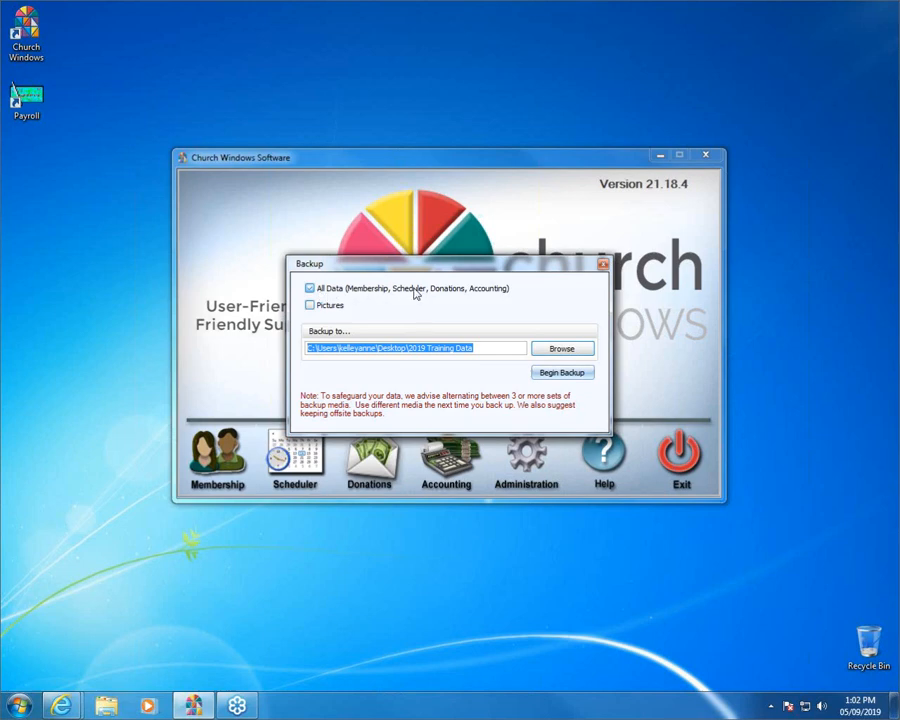
click(334, 309)
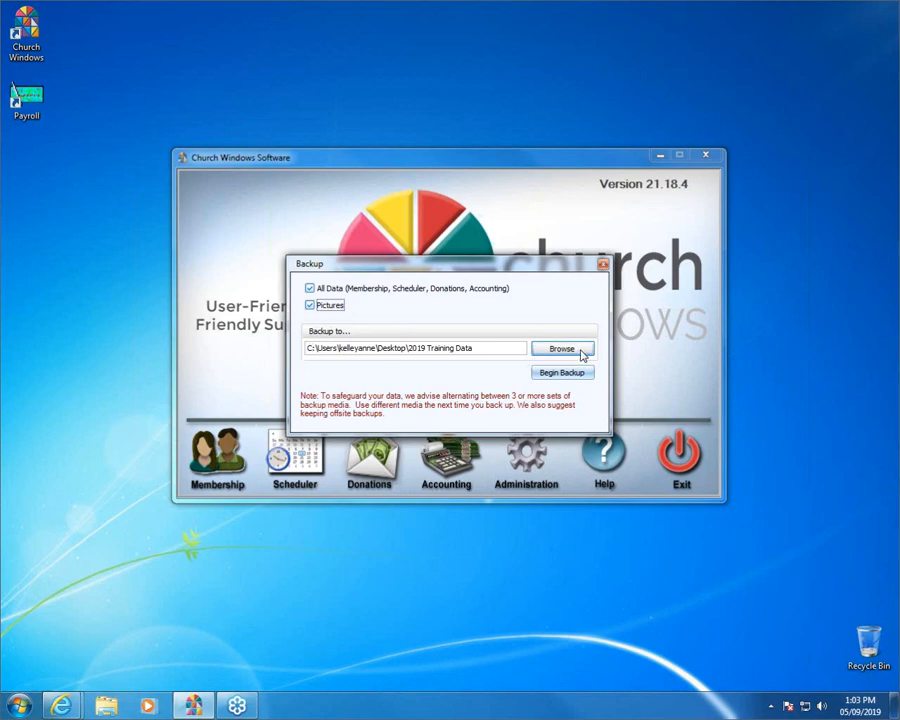
click(563, 349)
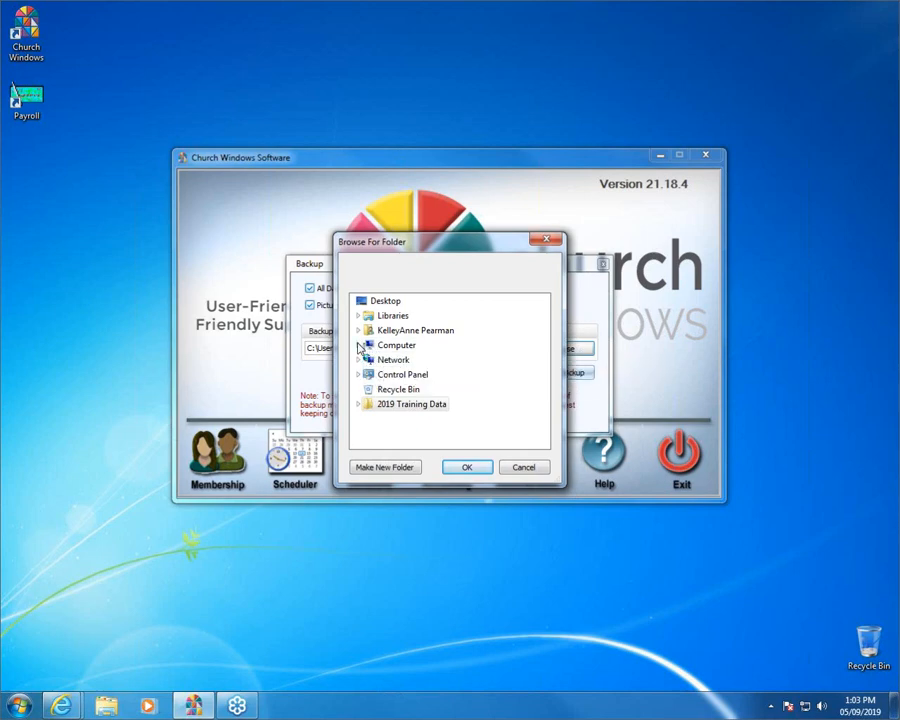
click(358, 345)
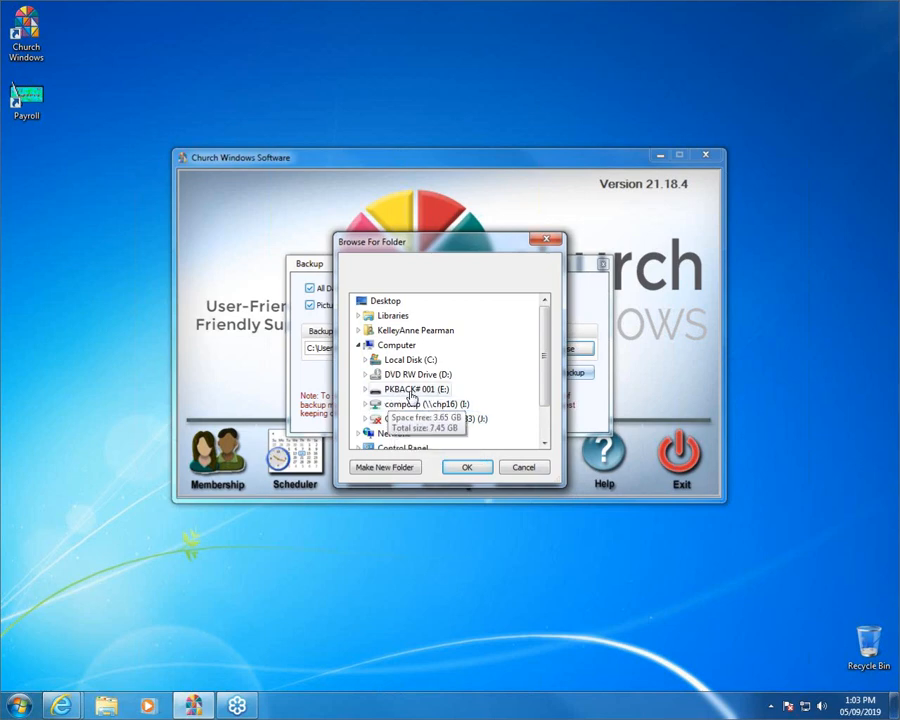
click(414, 392)
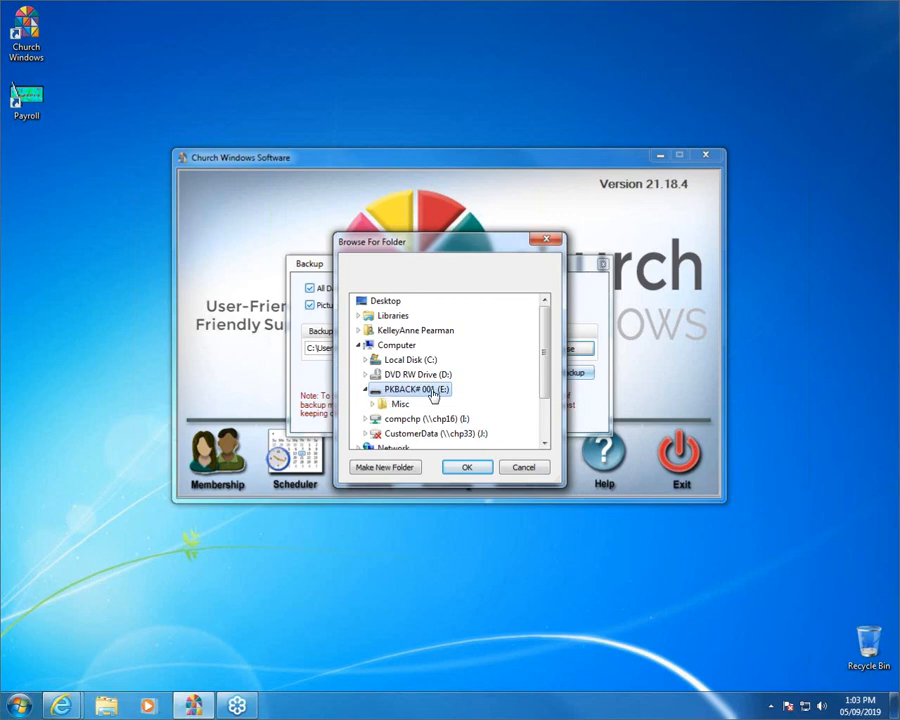
click(472, 474)
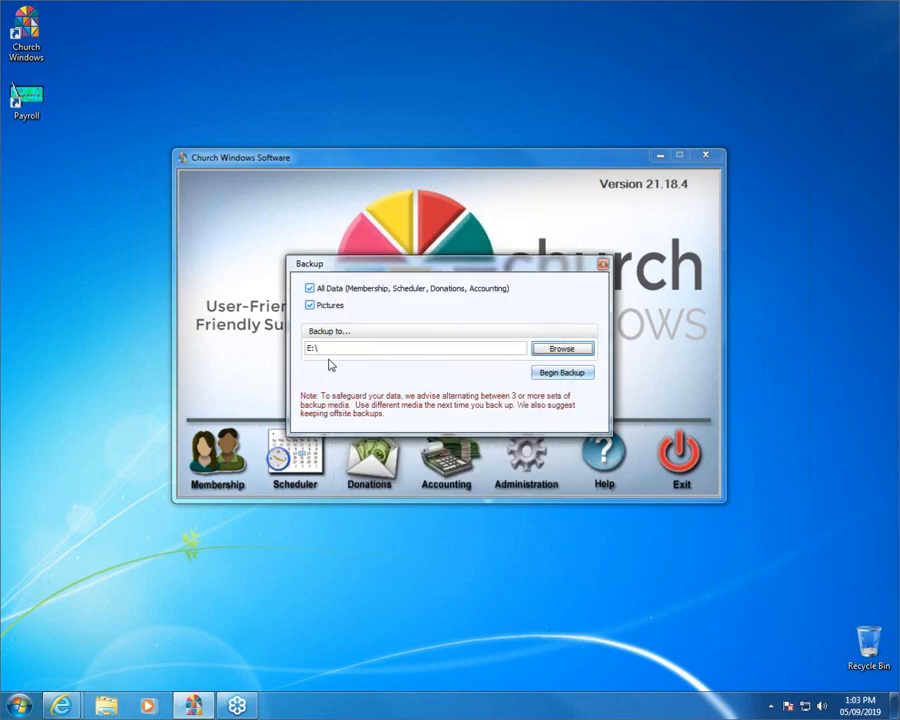
drag(330, 347, 304, 346)
click(355, 347)
- Run the backup to E:\ and acknowledge the 'Backup completed successfully.' message
click(550, 376)
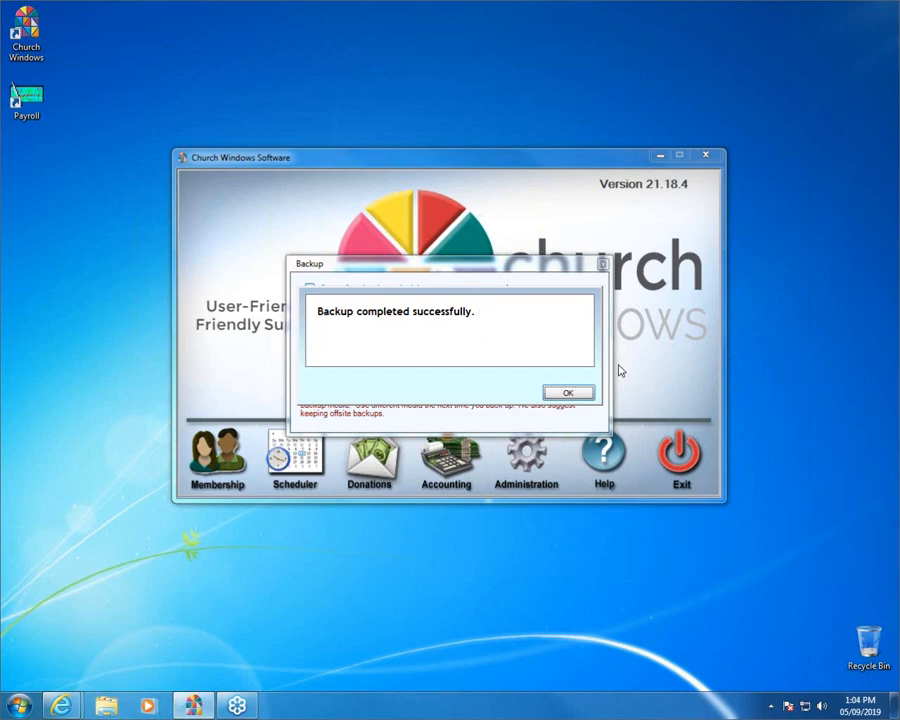
click(568, 392)
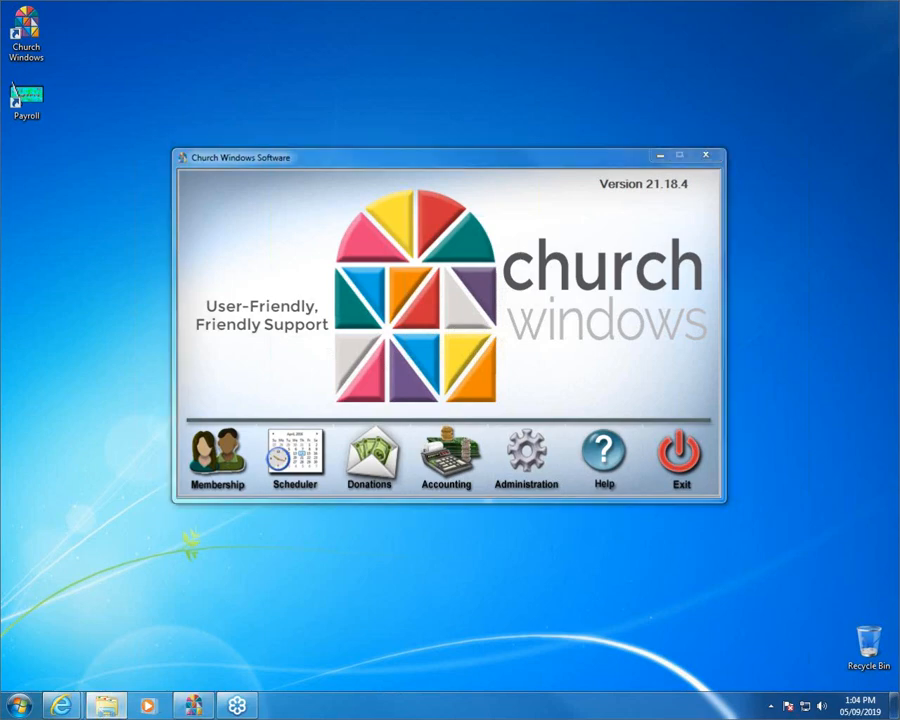
click(105, 706)
drag(458, 186, 460, 10)
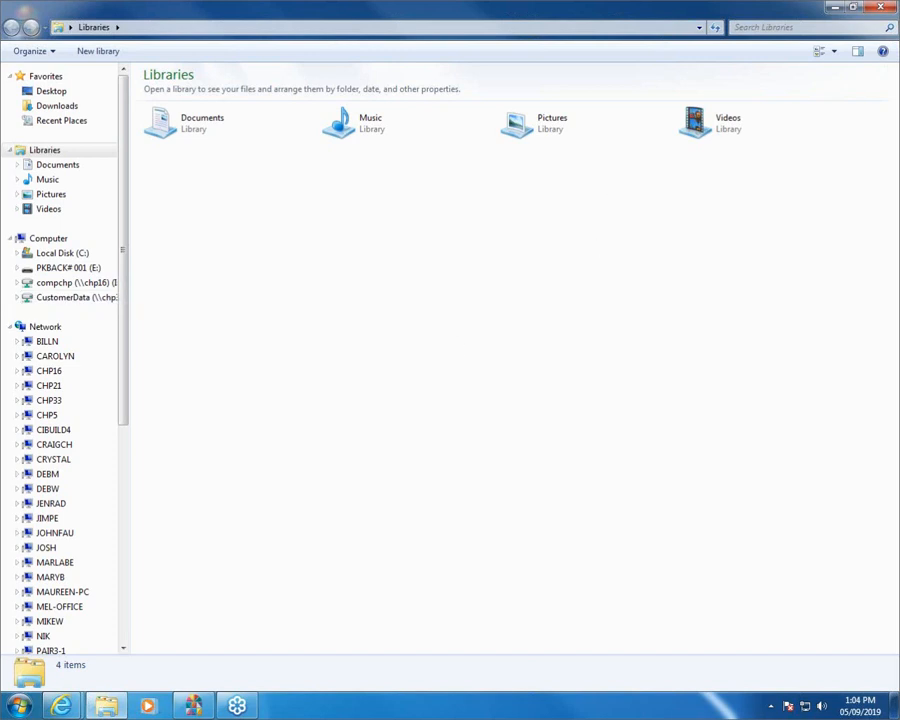
click(57, 270)
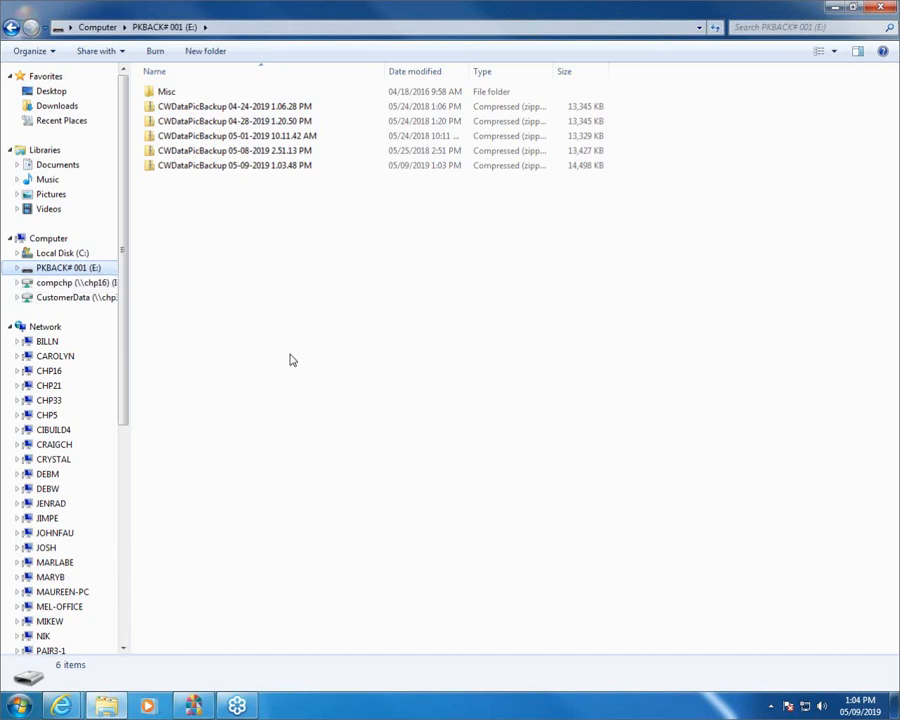
click(250, 167)
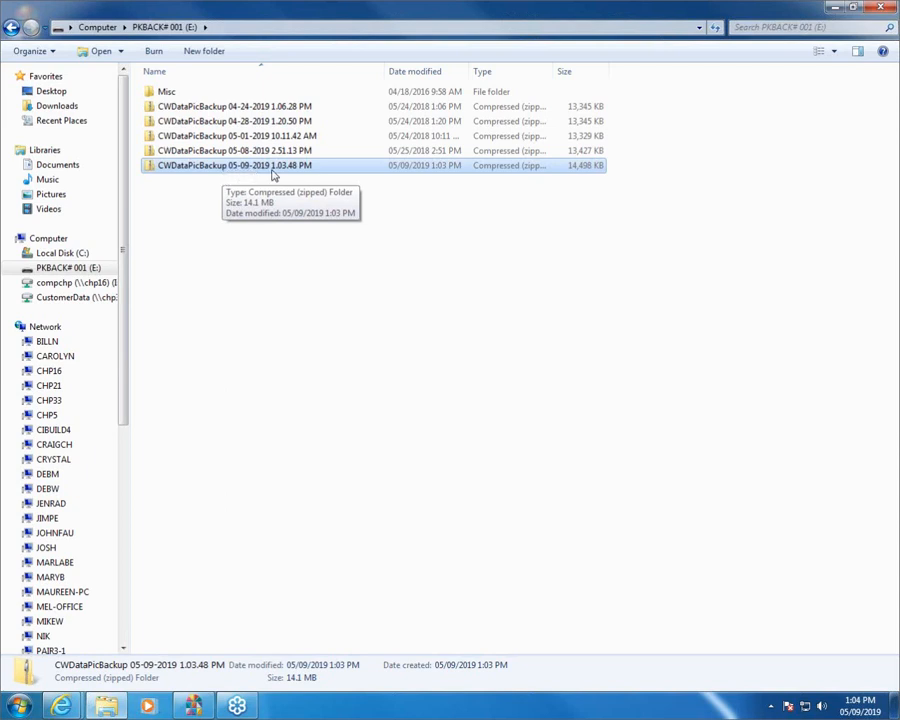
click(235, 150)
click(236, 136)
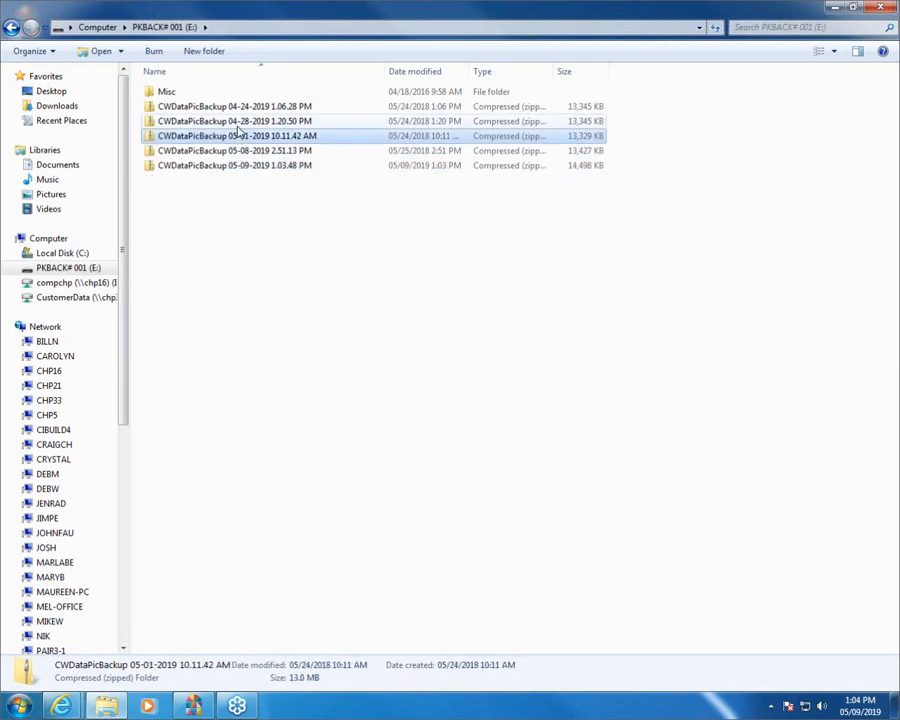
click(236, 121)
click(236, 106)
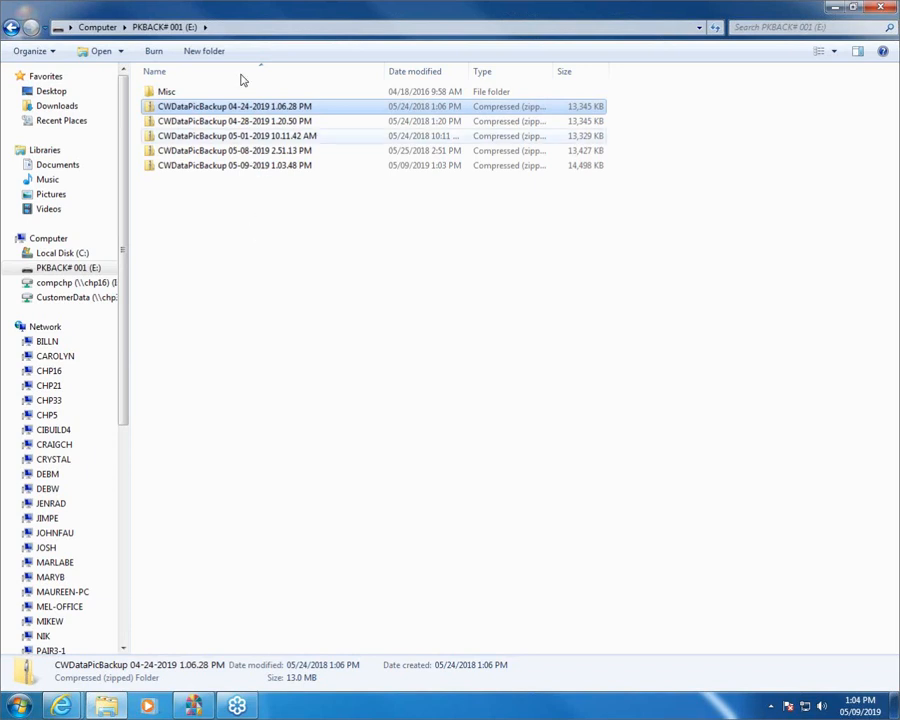
click(236, 167)
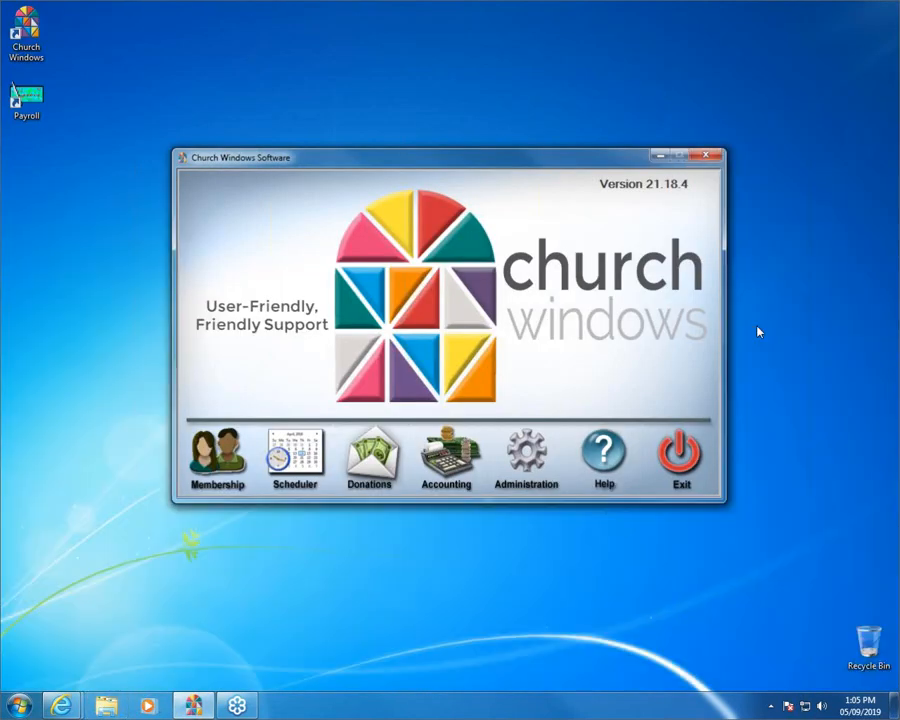
- Open the Administration panel with its Backup, Restore, Sys Info, Security and Support tools
click(540, 457)
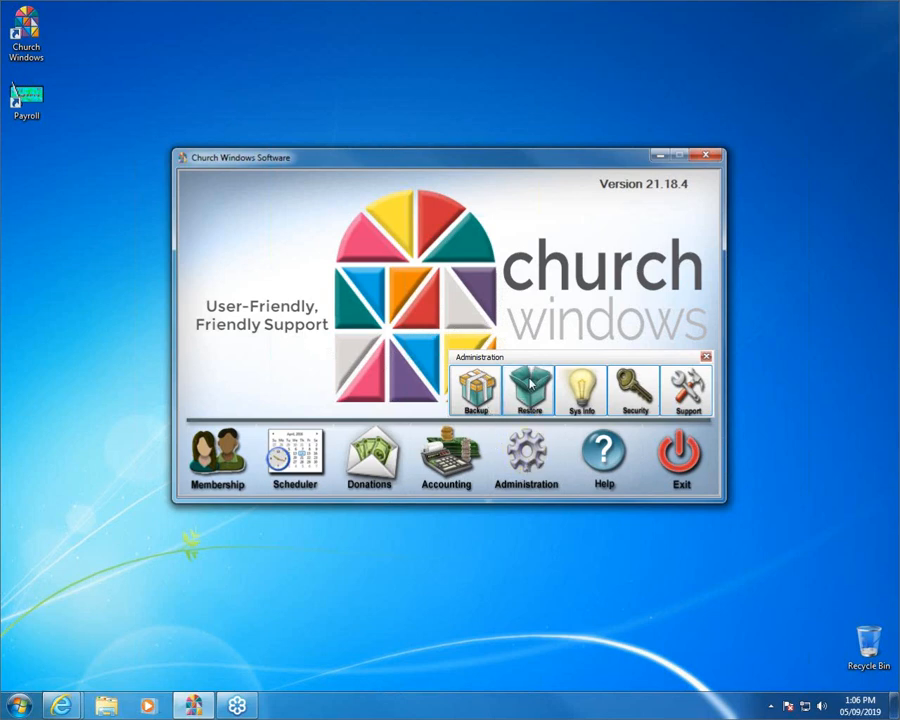
- Open the Restore dialog and browse for a backup file to restore
click(531, 386)
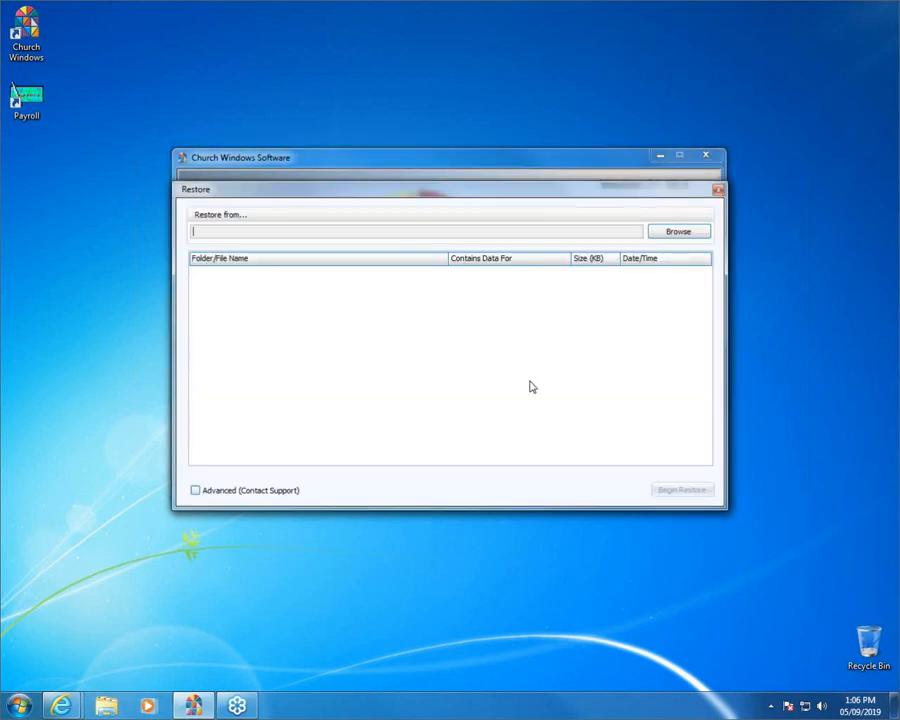
drag(498, 189, 478, 127)
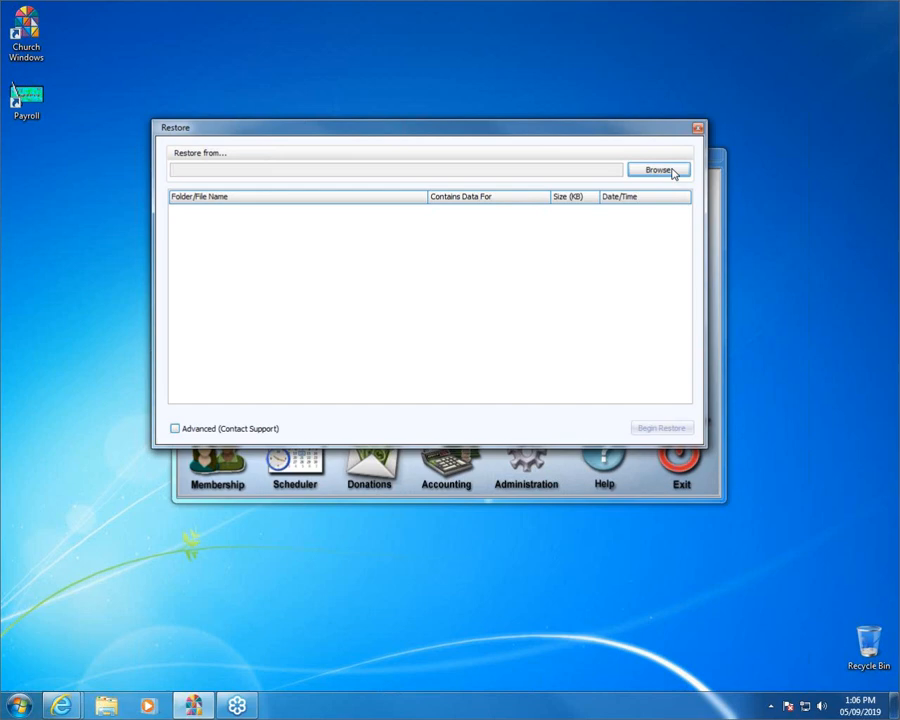
click(673, 173)
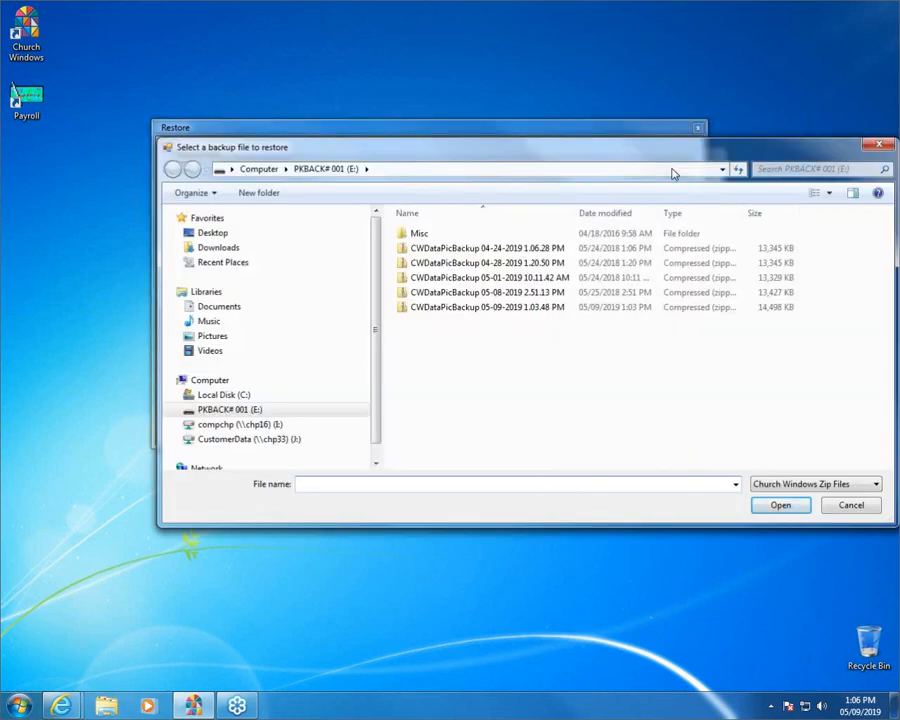
- Load the CWDataPicBackup 05-09-2019 1.03.48 PM file from drive E: into Restore
click(218, 411)
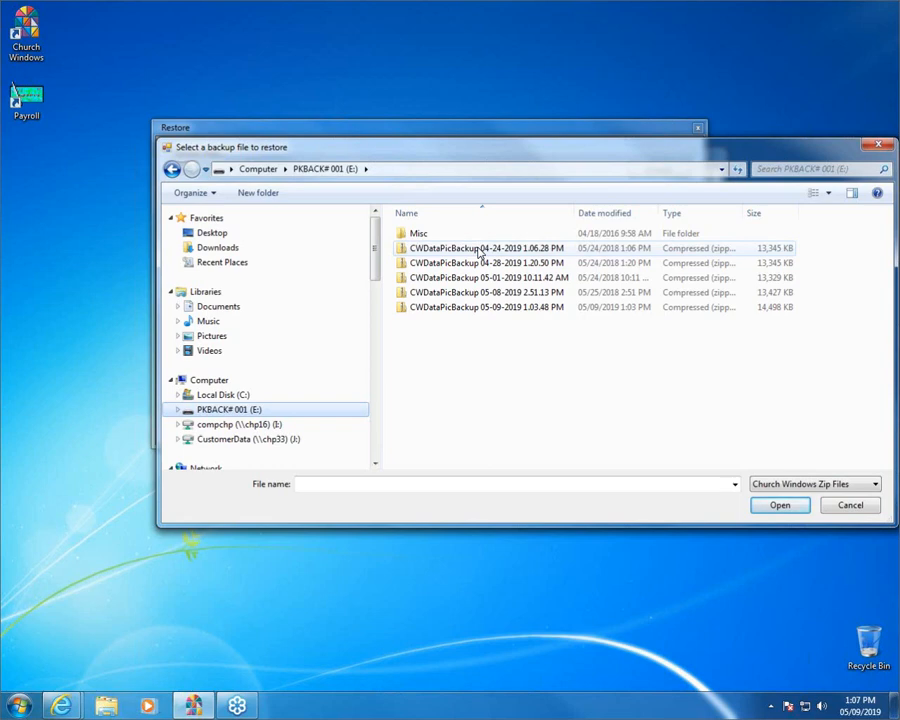
click(474, 311)
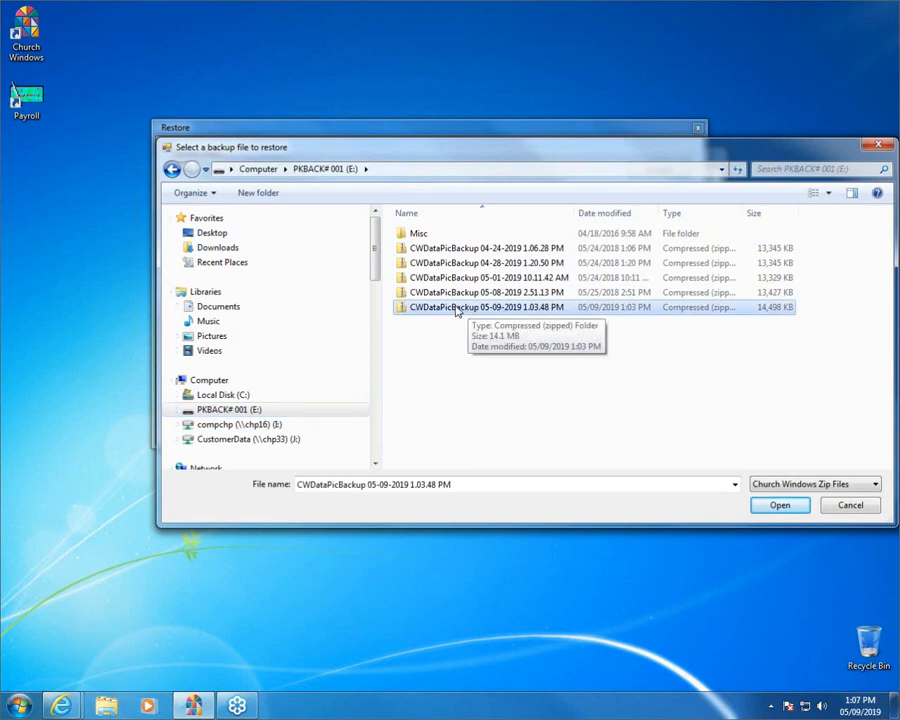
click(780, 505)
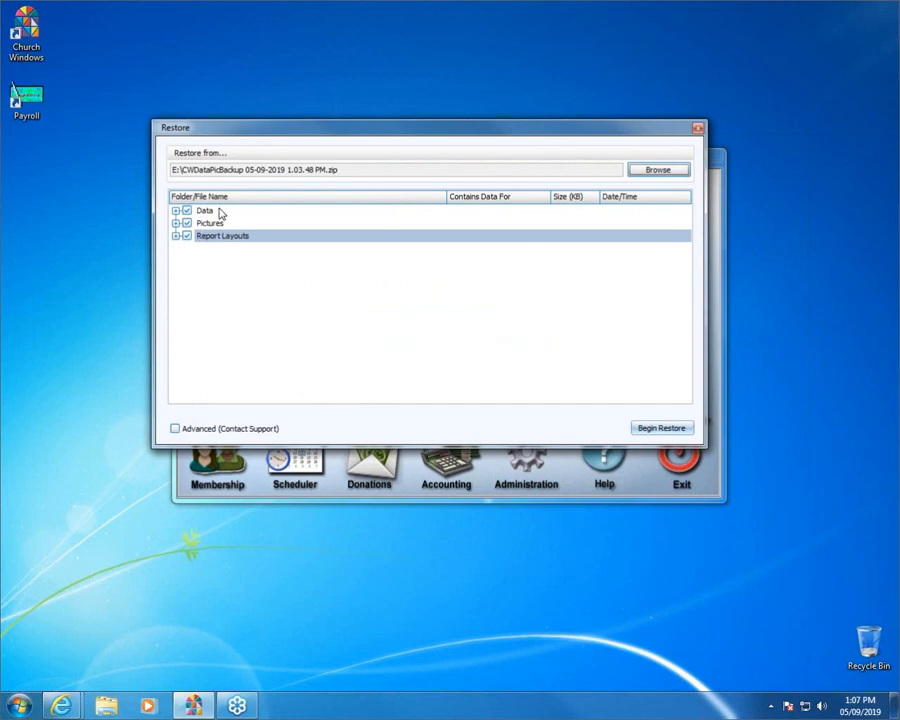
click(220, 211)
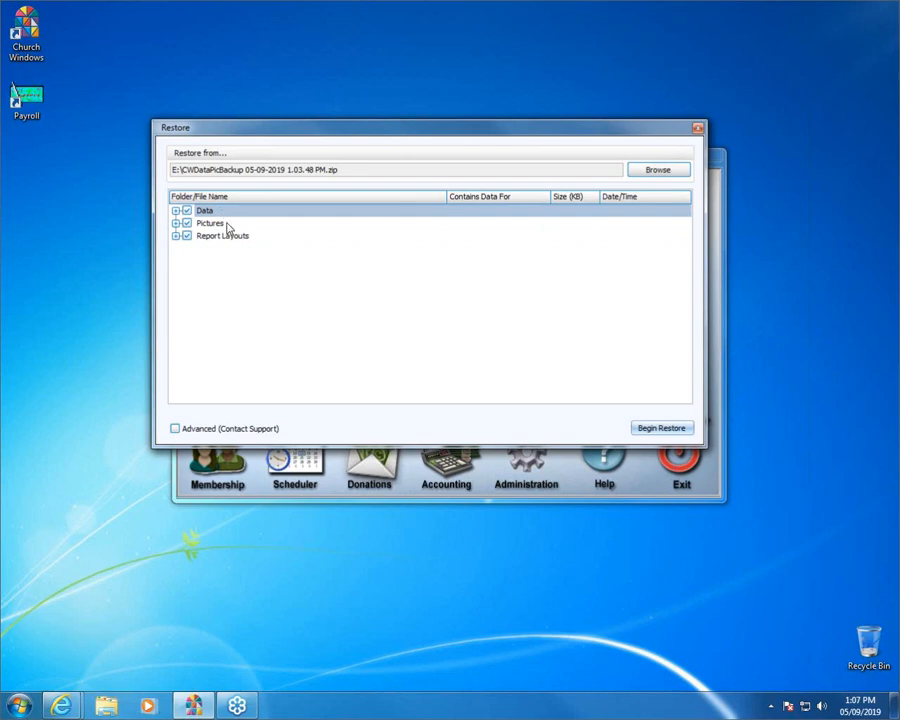
click(227, 225)
click(254, 238)
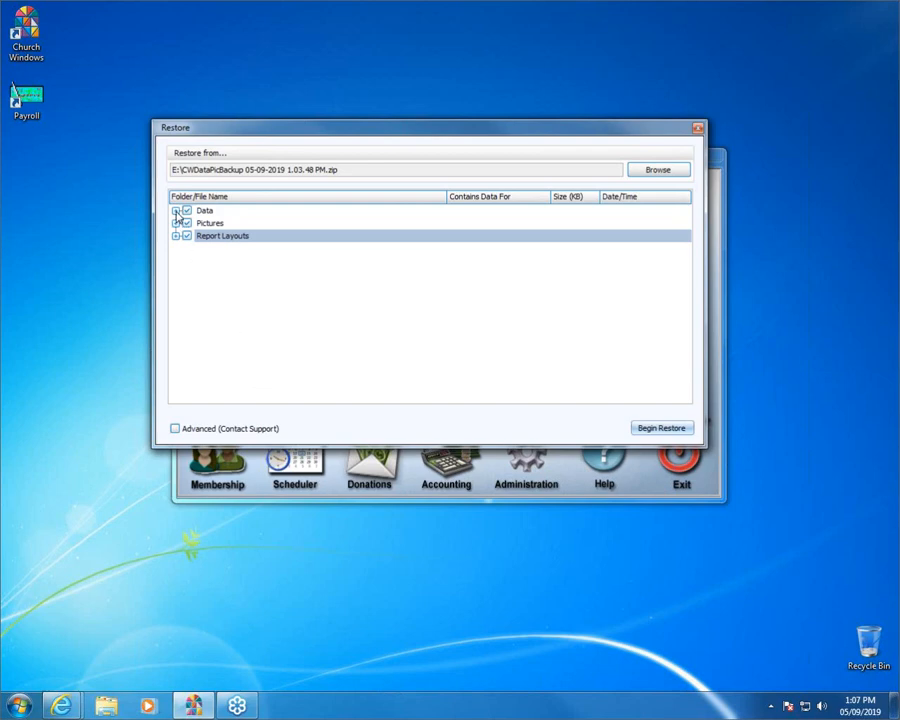
- Expand the Data folder to show CWAccounting.BAK, CWMemDon.BAK and CWScheduler.BAK, selecting CWMemDon.BAK
click(176, 211)
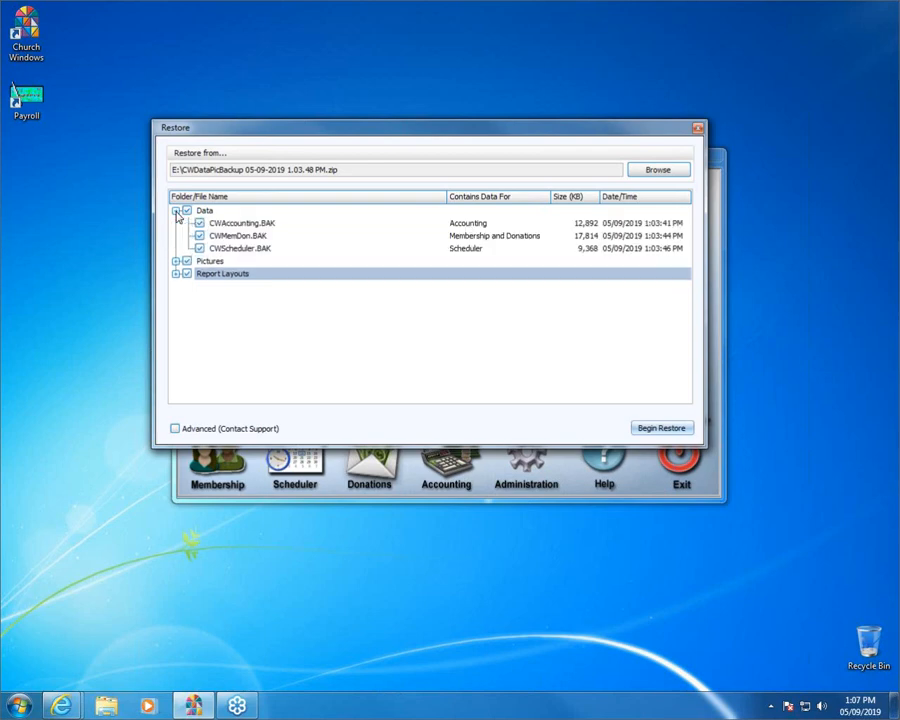
click(270, 237)
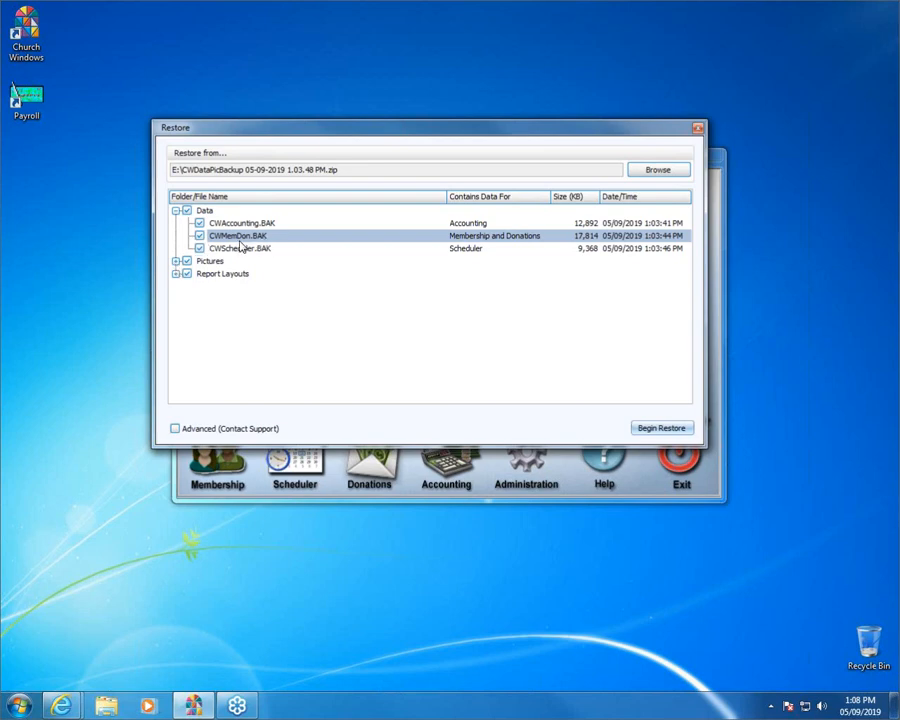
- Uncheck CWMemDon.BAK, accept the separate-restore warning, and expand the Pictures folder
click(200, 236)
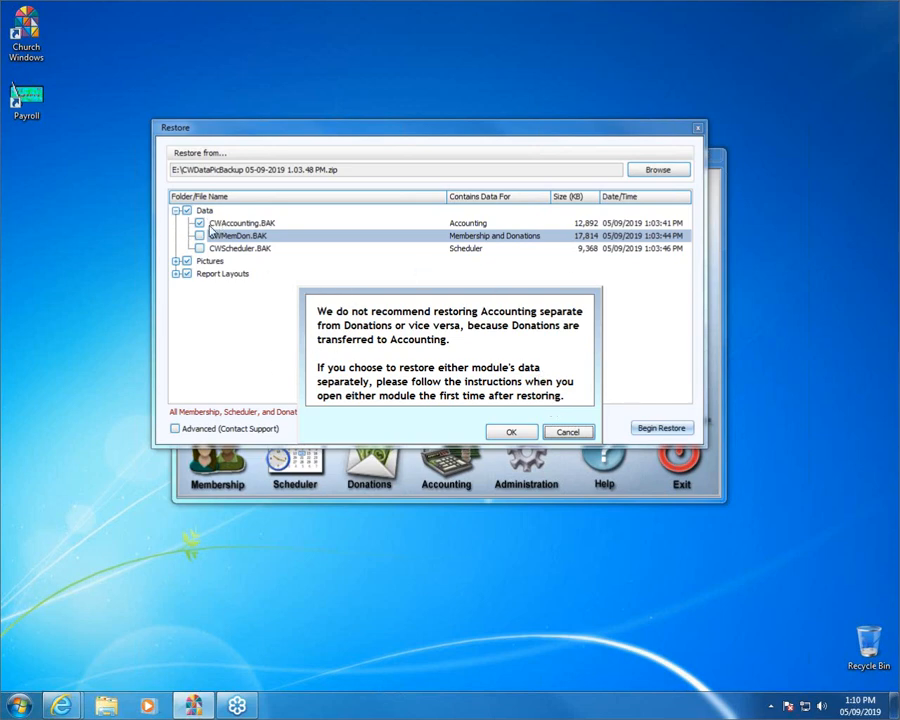
click(510, 432)
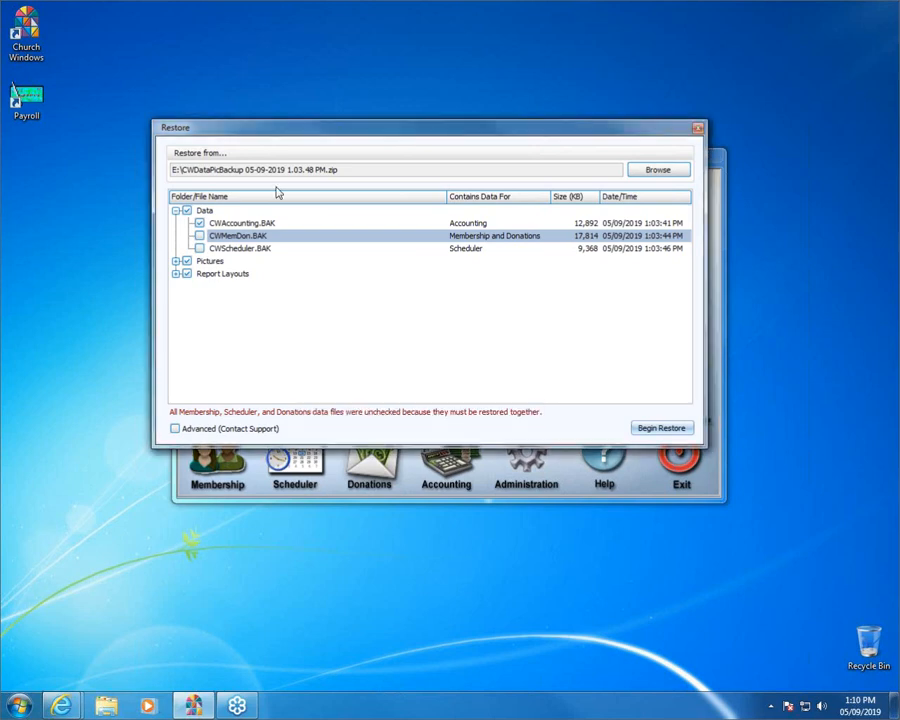
click(175, 261)
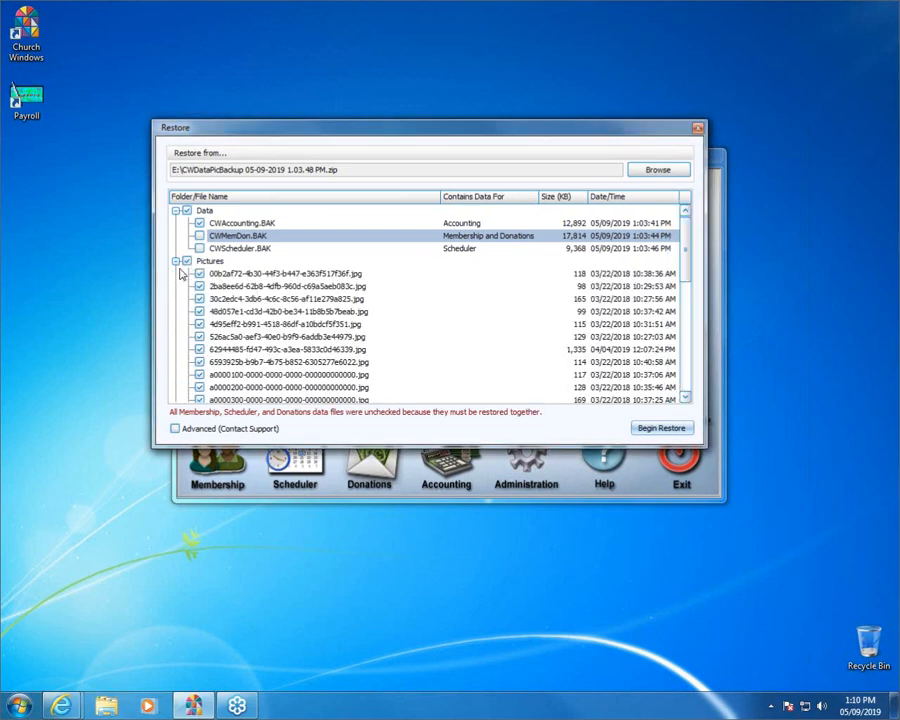
- Browse the Pictures and Report Layouts > CheckLayouts files, then collapse Pictures, Report Layouts and Data
scroll(243, 287, down, 6)
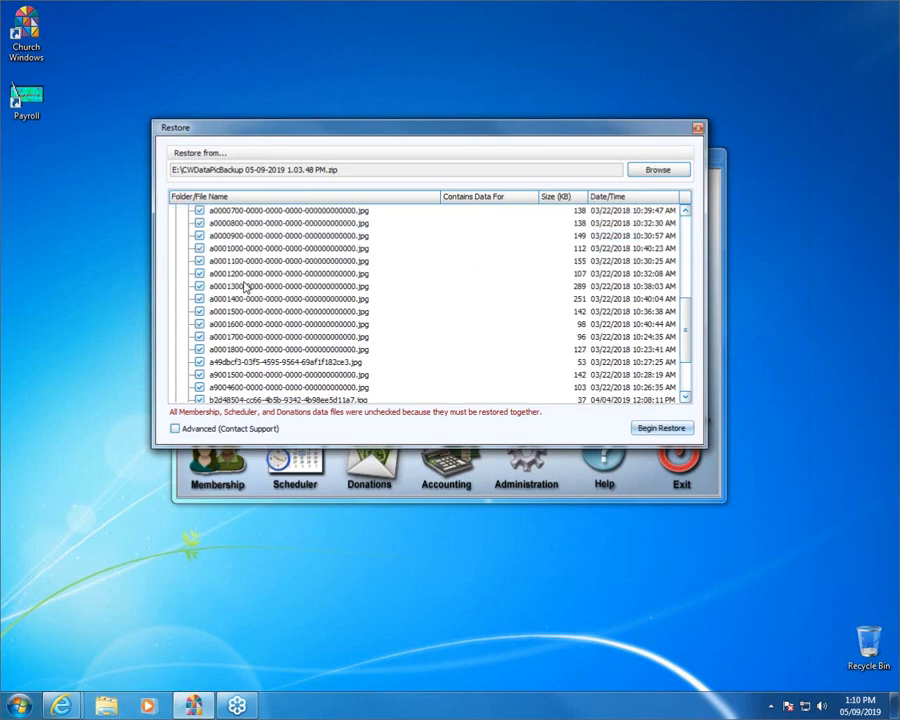
scroll(222, 277, up, 5)
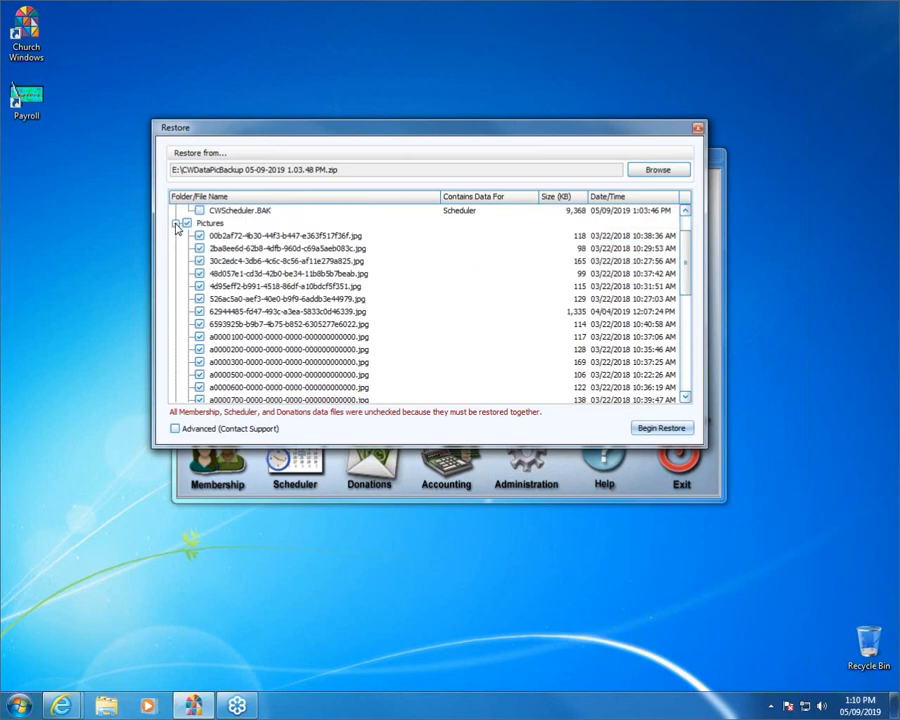
click(175, 223)
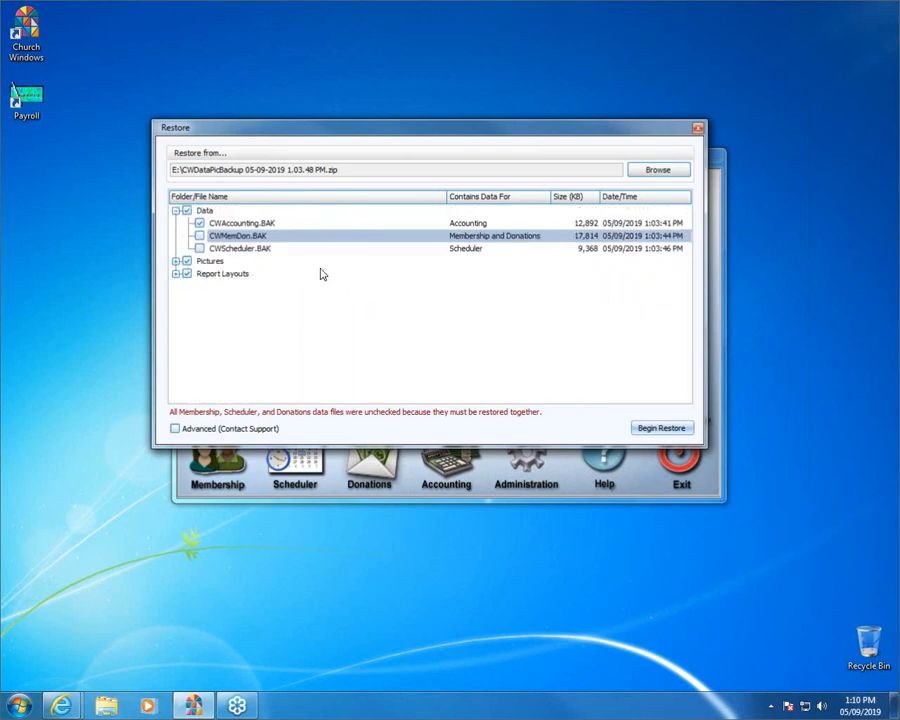
click(175, 274)
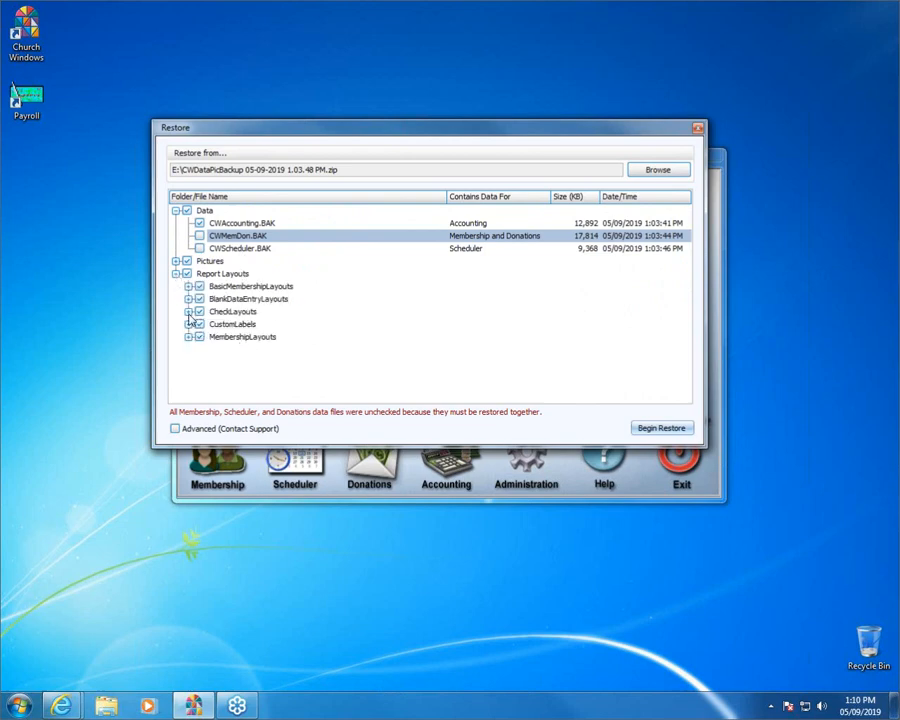
click(188, 312)
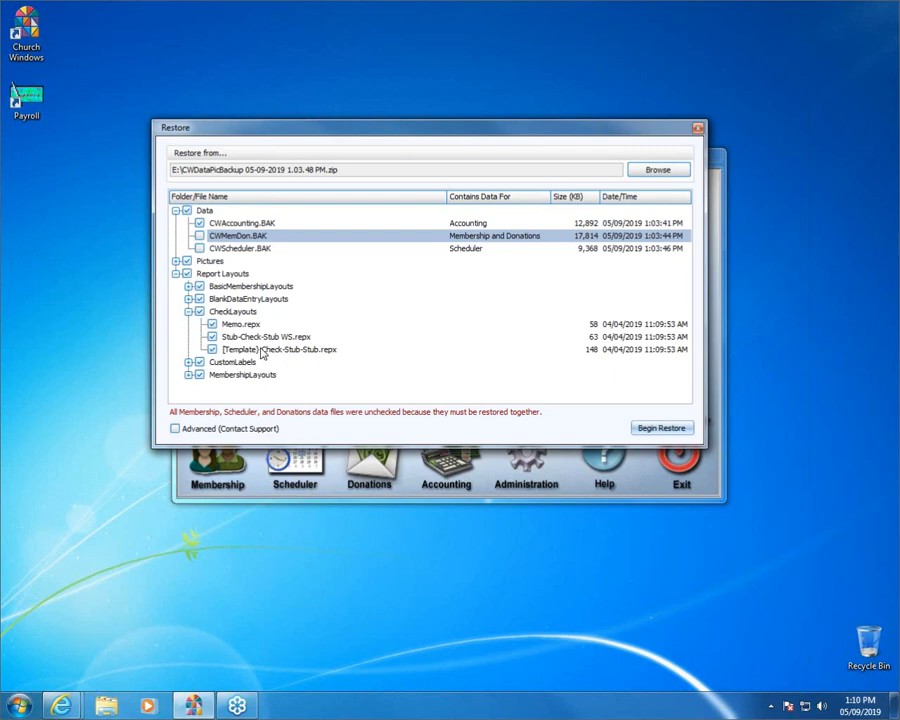
click(175, 273)
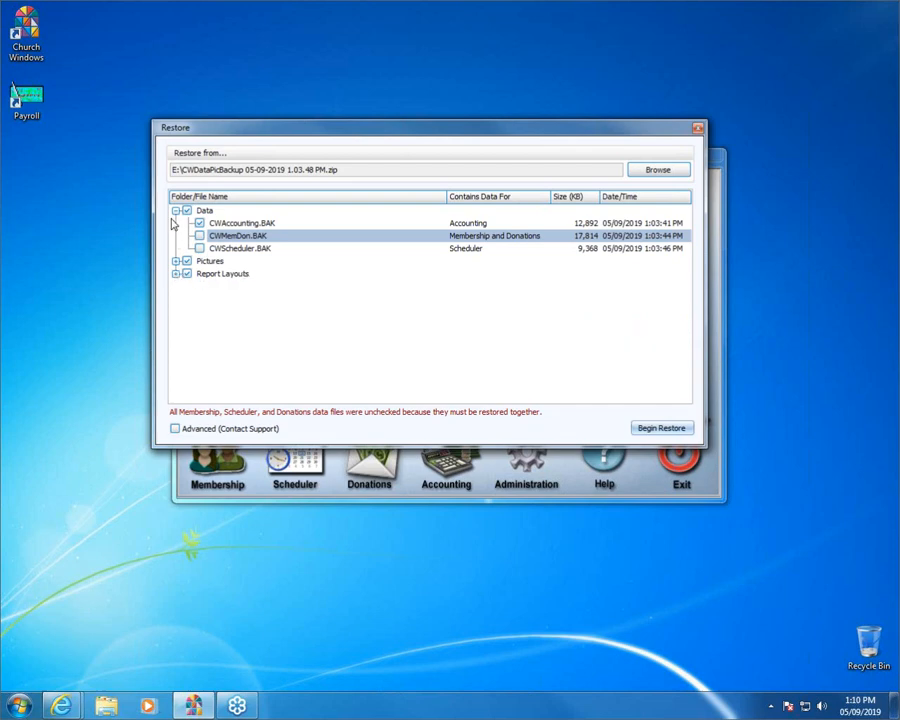
click(175, 210)
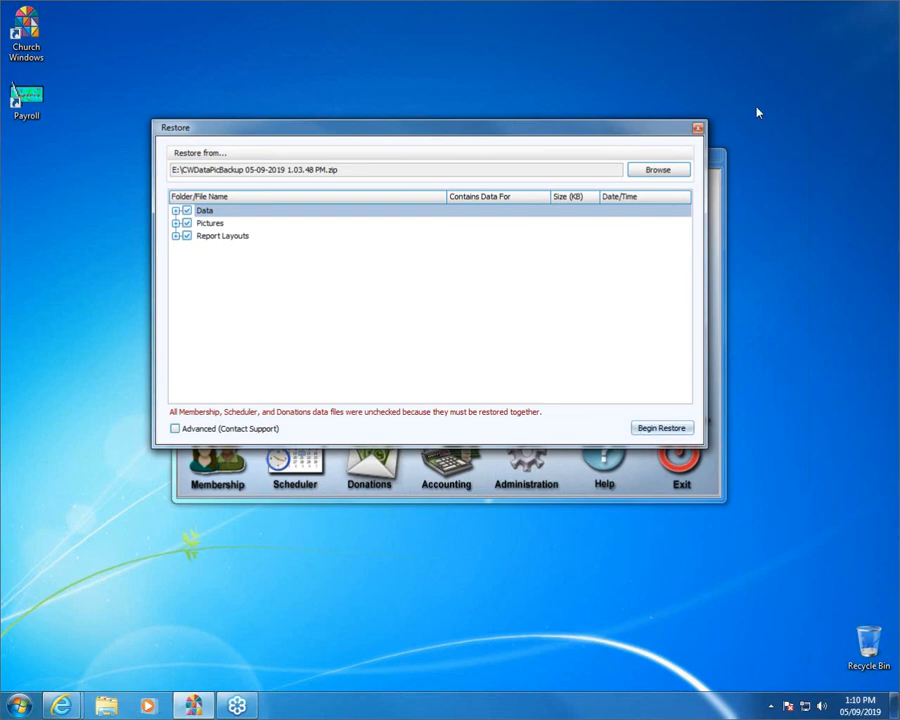
- Close the Restore dialog without running Begin Restore
click(699, 130)
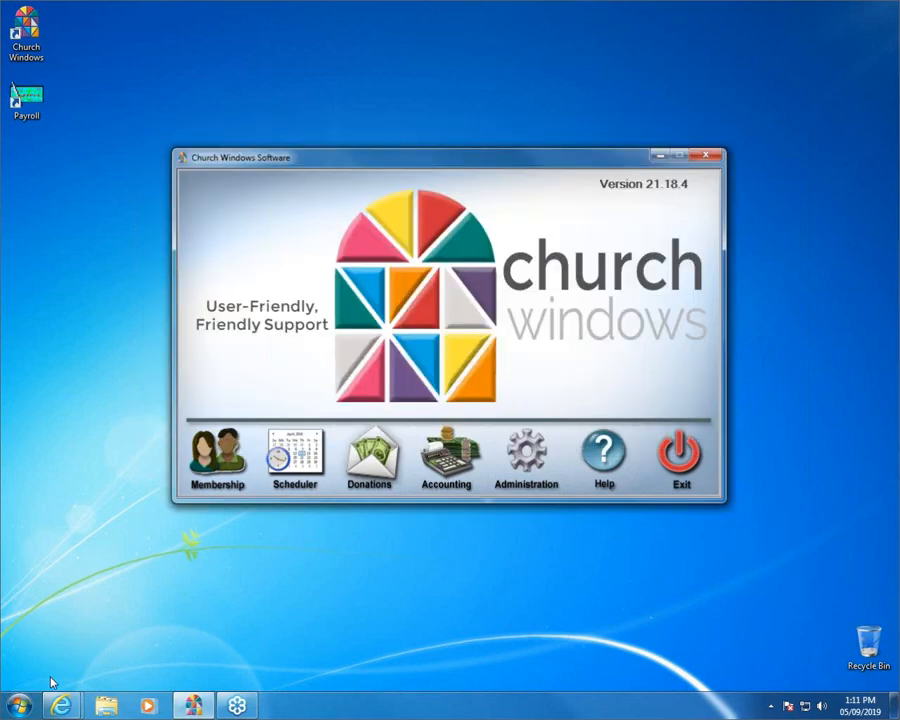
click(105, 706)
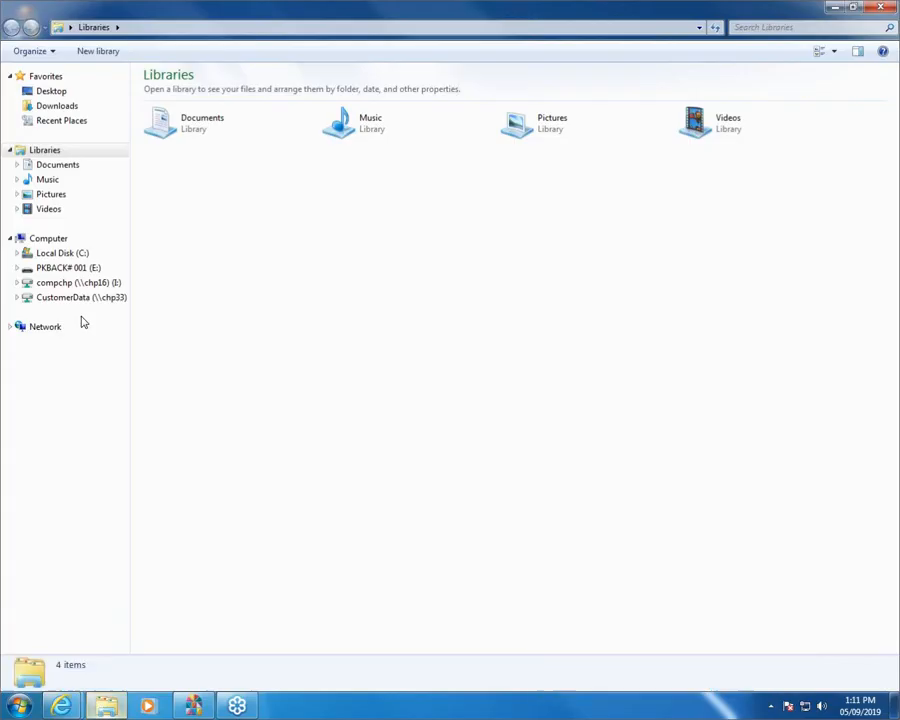
click(60, 241)
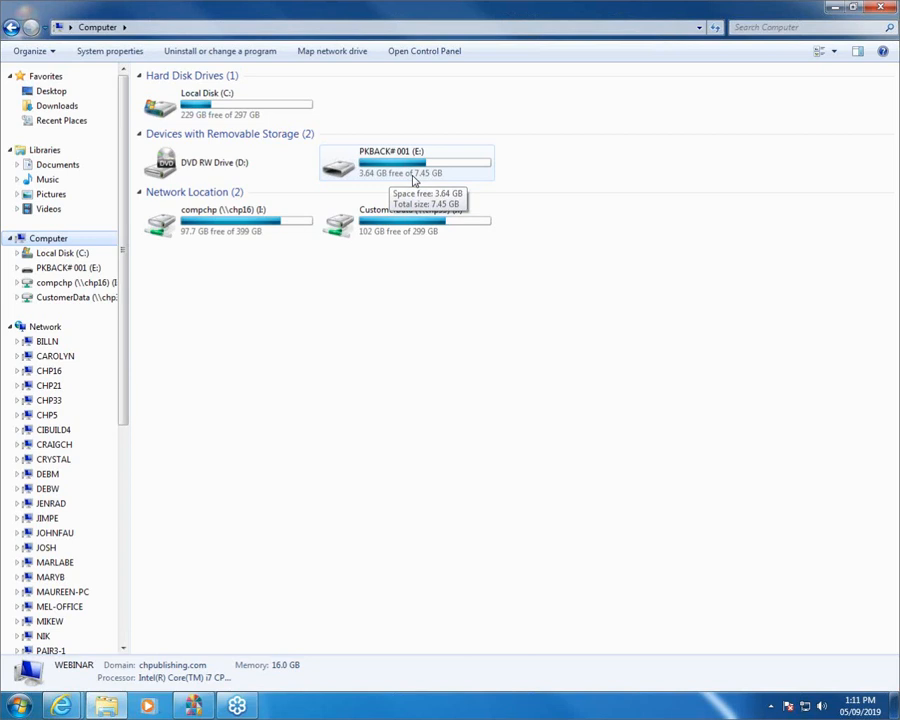
double_click(414, 178)
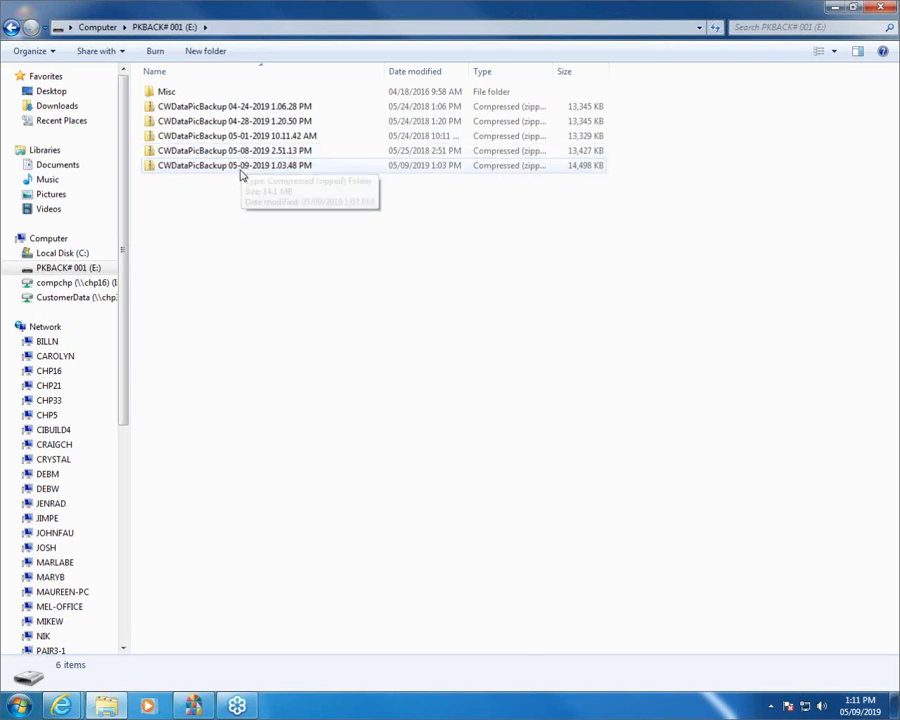
click(880, 8)
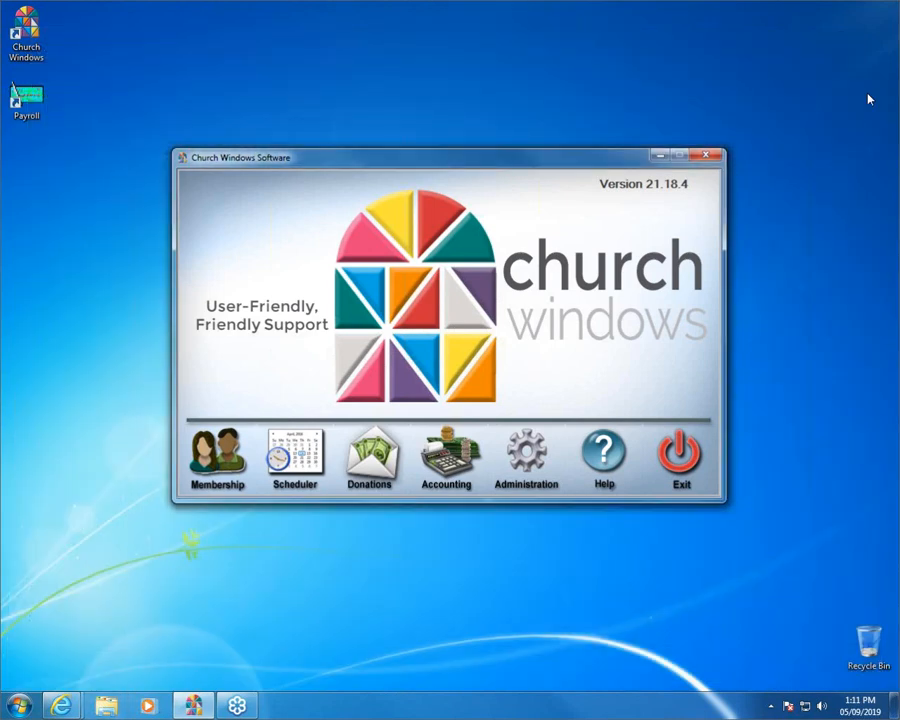
- Exit Church Windows from Administration and relaunch it to the version 21.18.4 main window
click(526, 465)
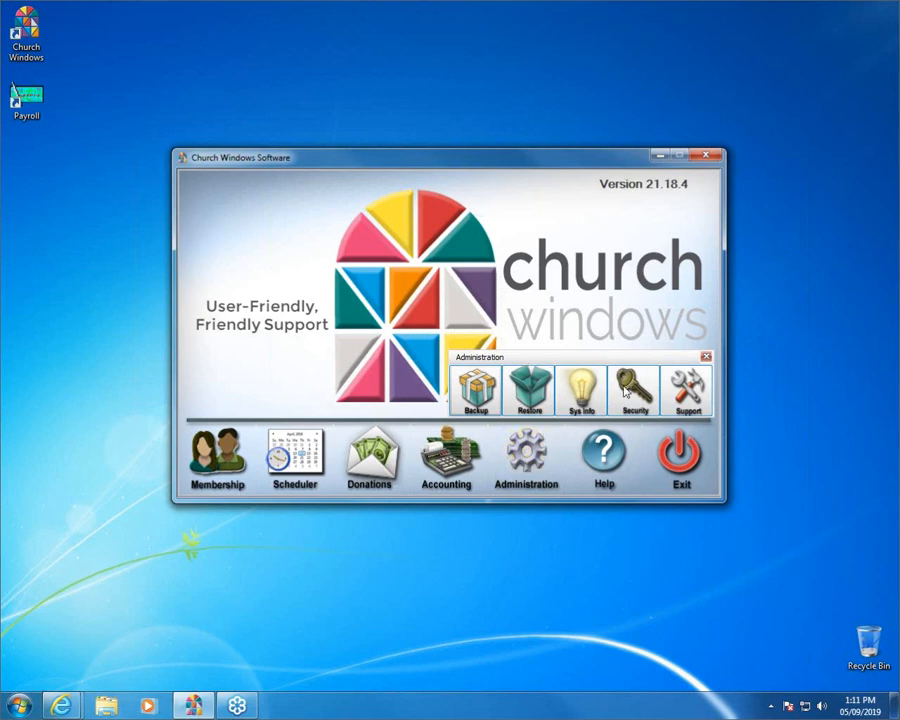
click(679, 452)
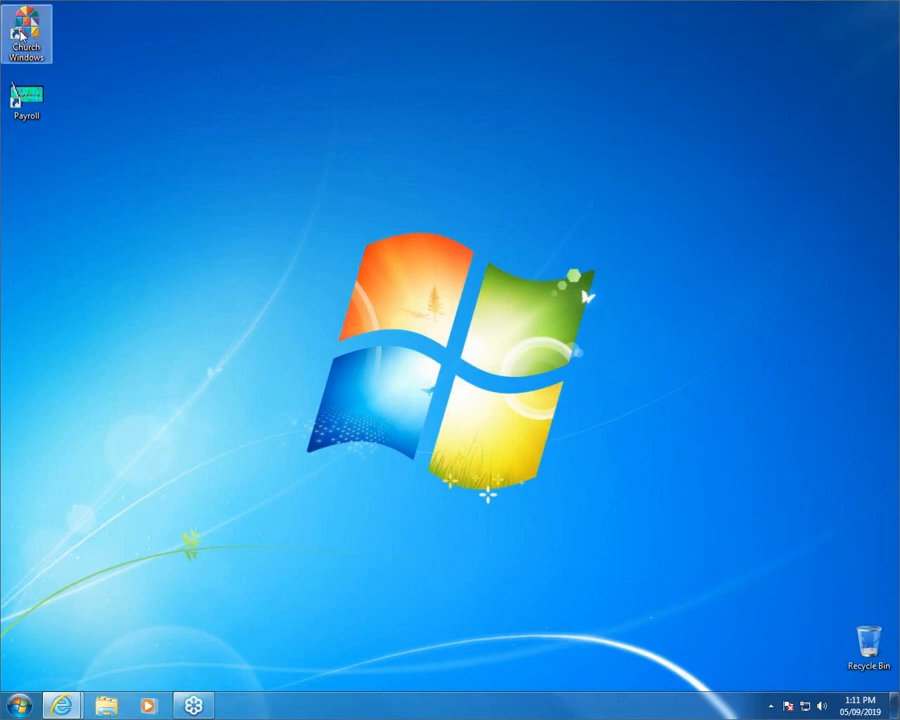
click(20, 35)
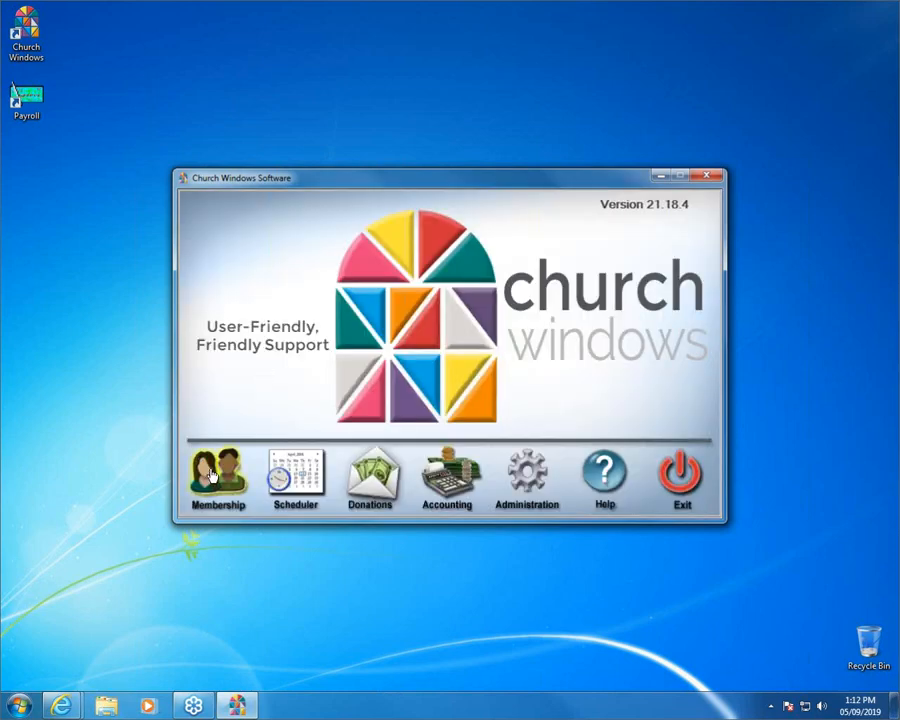
- Open the Security dialog from Membership's Administration panel, showing the two user accounts
click(212, 477)
click(524, 482)
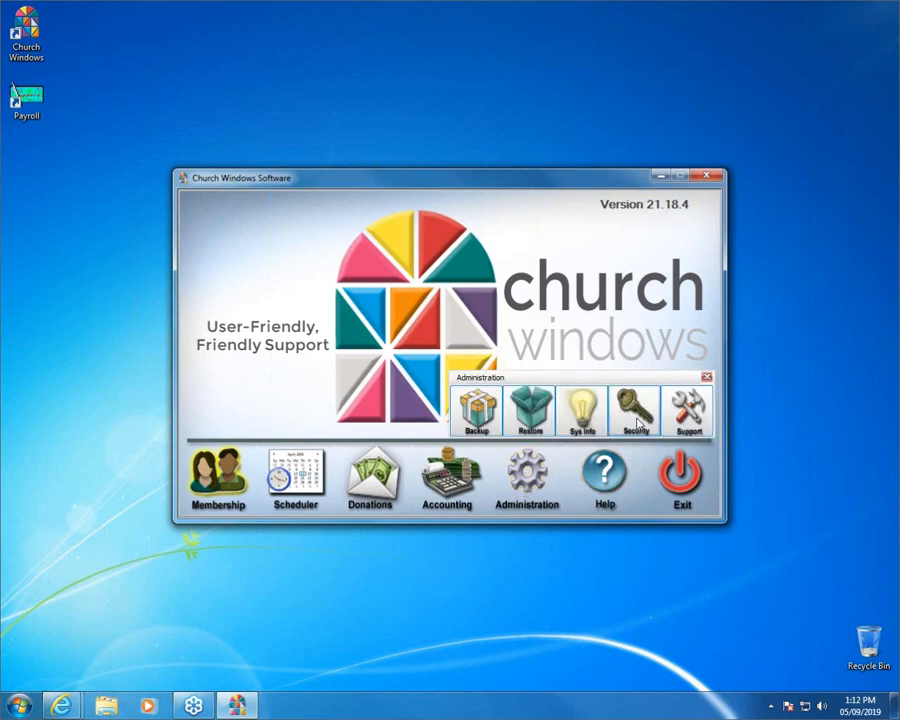
click(637, 424)
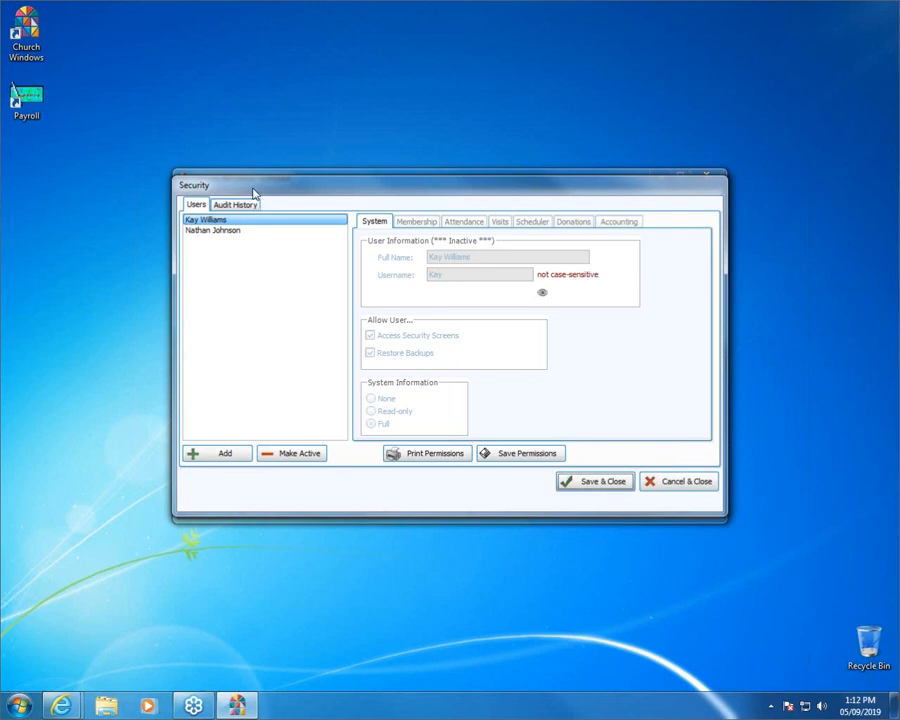
click(217, 230)
click(214, 219)
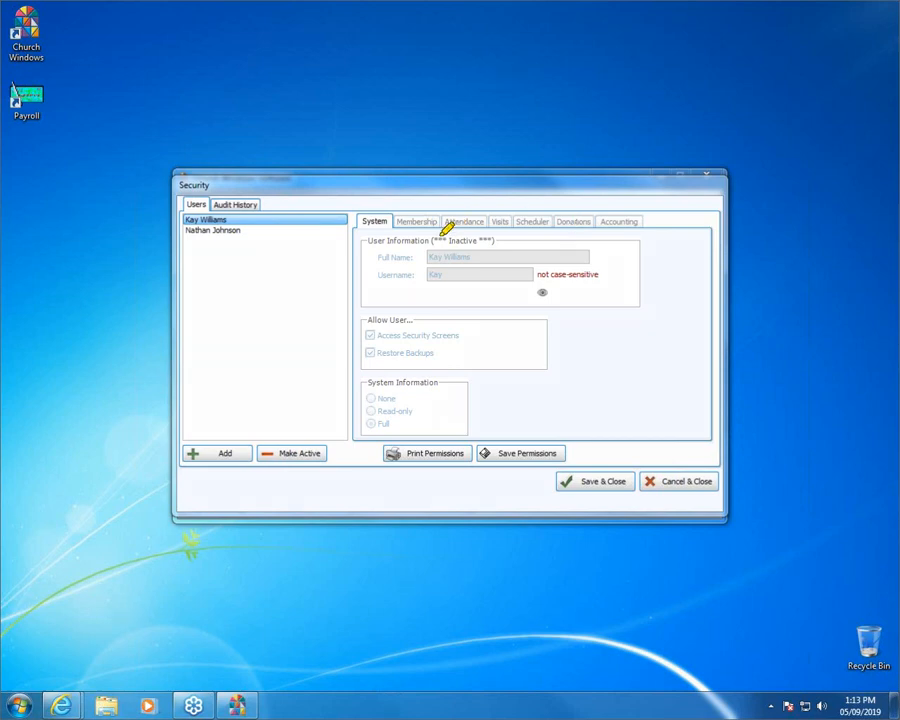
drag(433, 240, 503, 240)
- Make the inactive first user account active again and check its full name and username
click(291, 455)
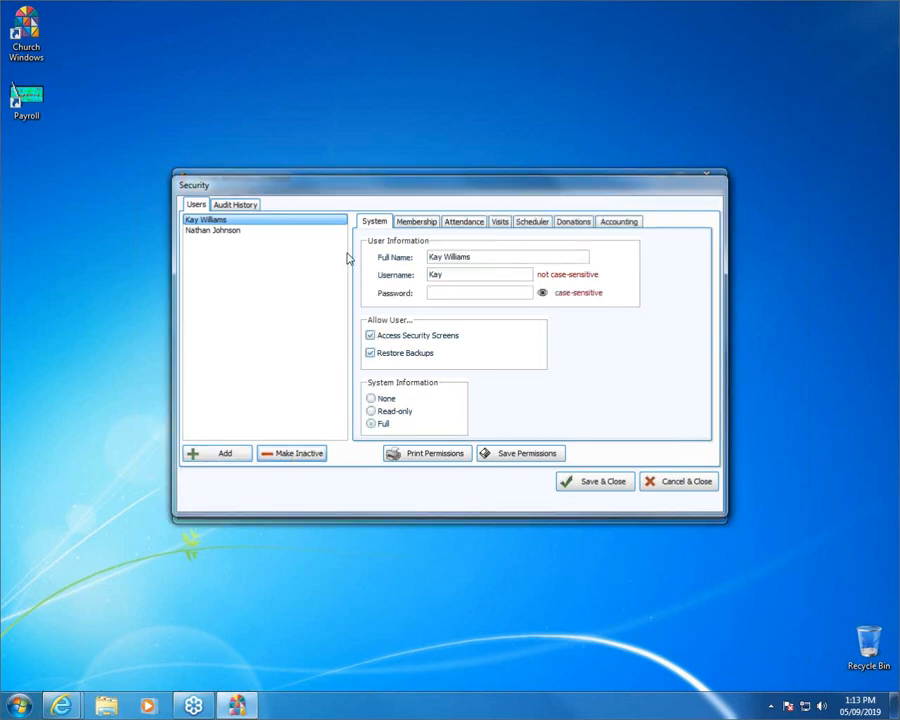
drag(530, 257, 397, 257)
drag(474, 279, 418, 280)
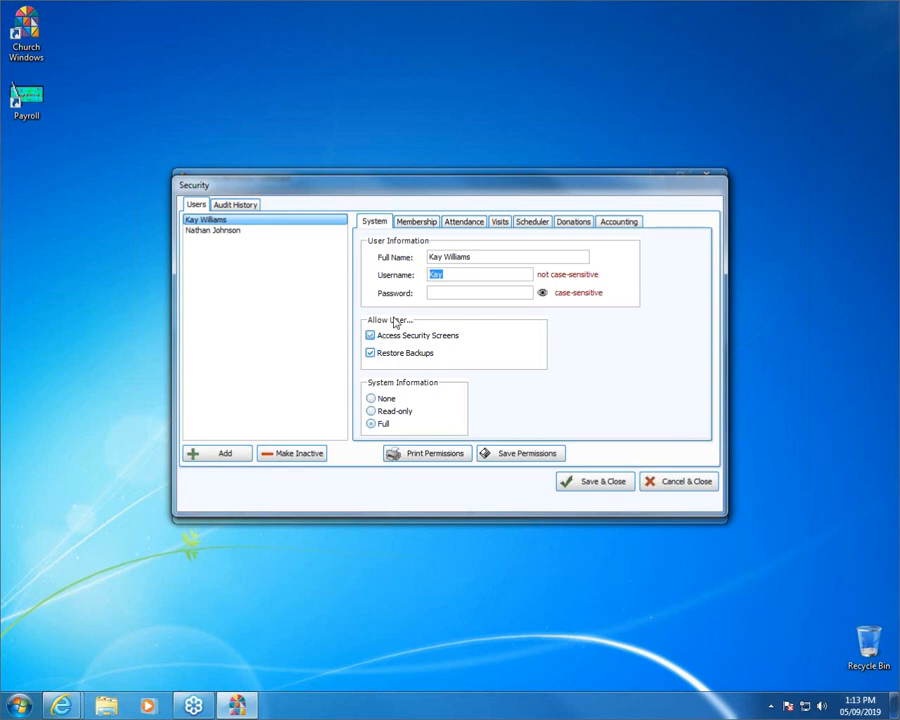
- Give the first user account a password
click(436, 293)
text(***)
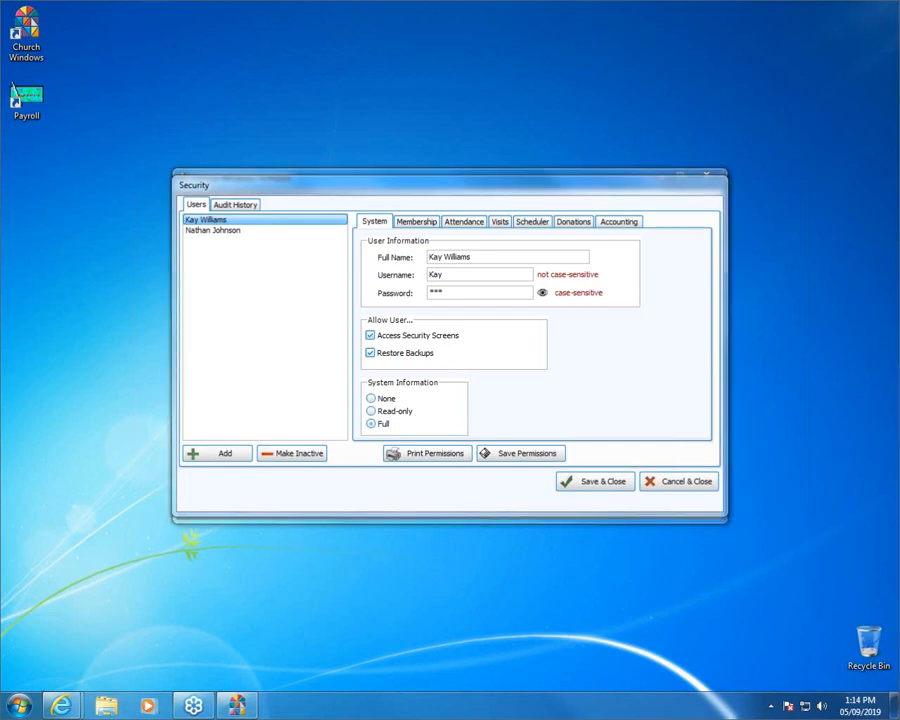
drag(370, 335, 462, 334)
click(370, 336)
drag(423, 190, 420, 586)
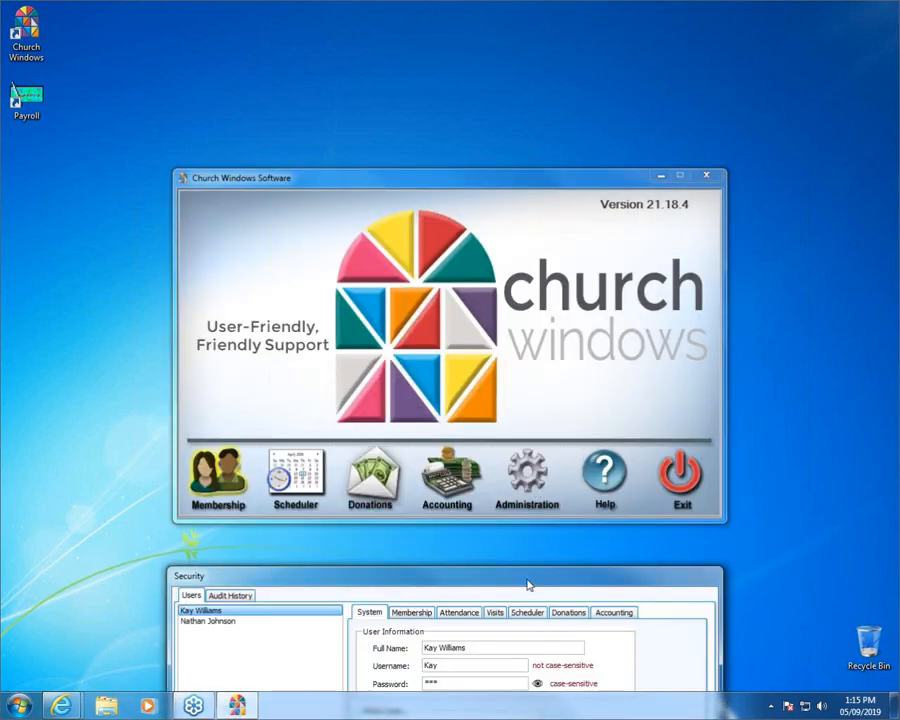
drag(526, 577, 515, 132)
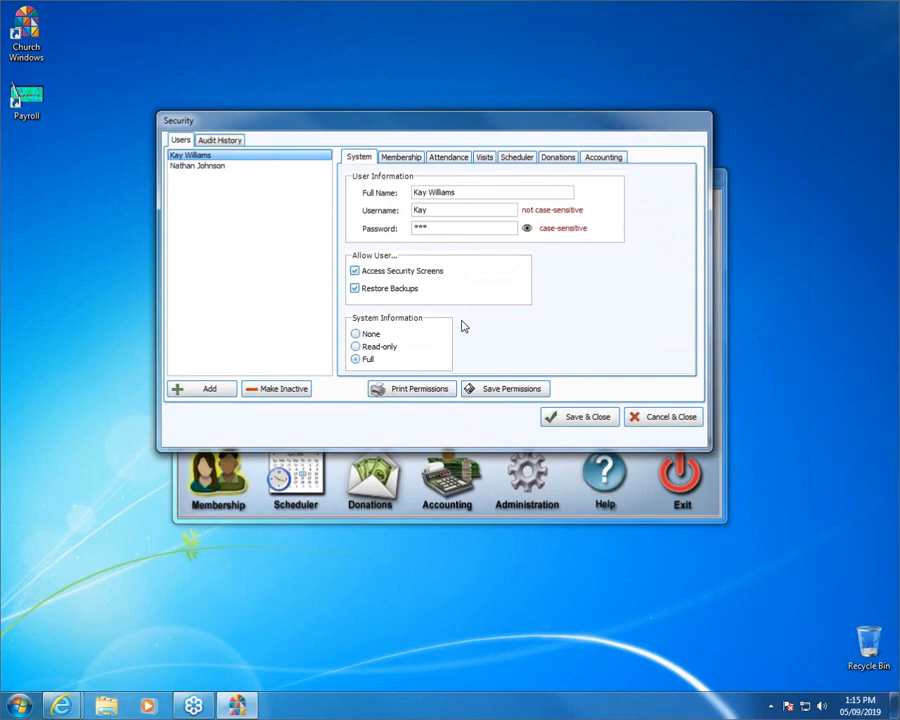
click(377, 348)
click(366, 334)
click(367, 360)
- Show the first user's Membership permissions, with full view, create, modify and delete rights on People
click(401, 158)
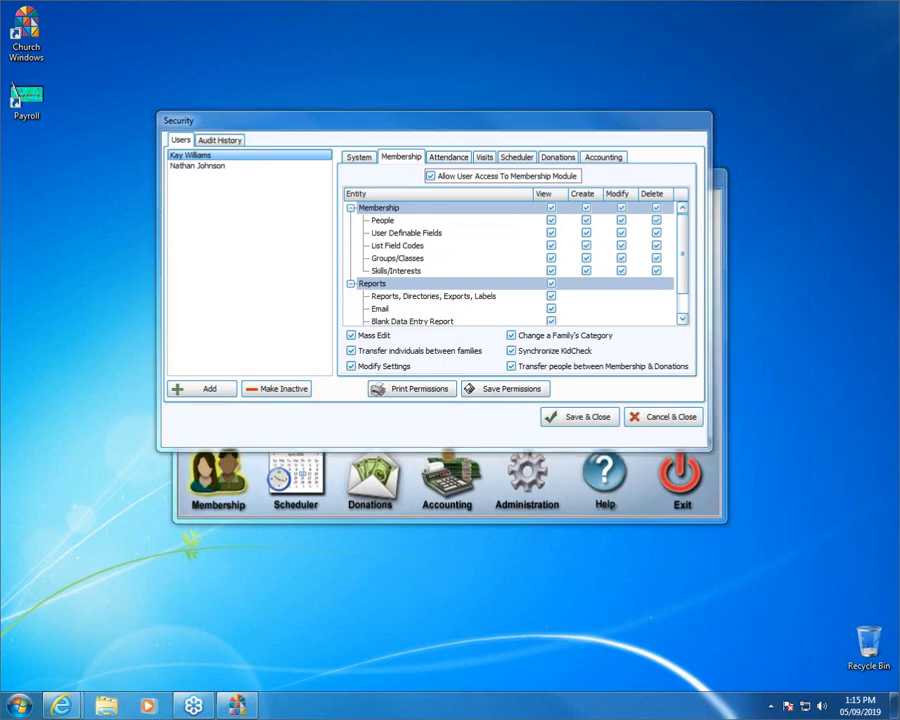
drag(438, 176, 577, 172)
drag(372, 219, 403, 219)
drag(535, 193, 565, 193)
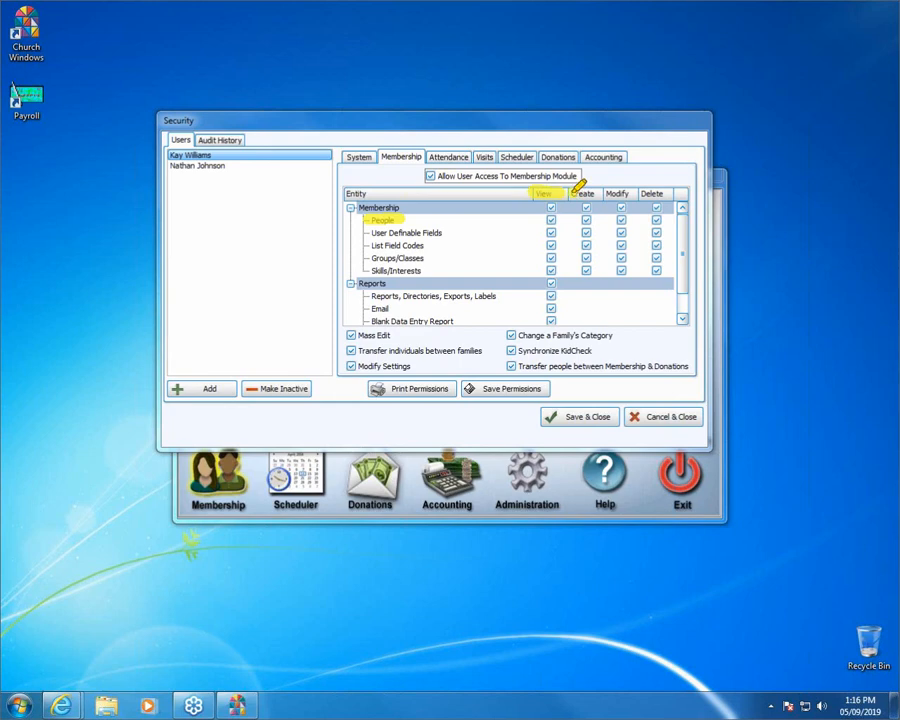
drag(578, 187, 599, 186)
drag(614, 188, 664, 193)
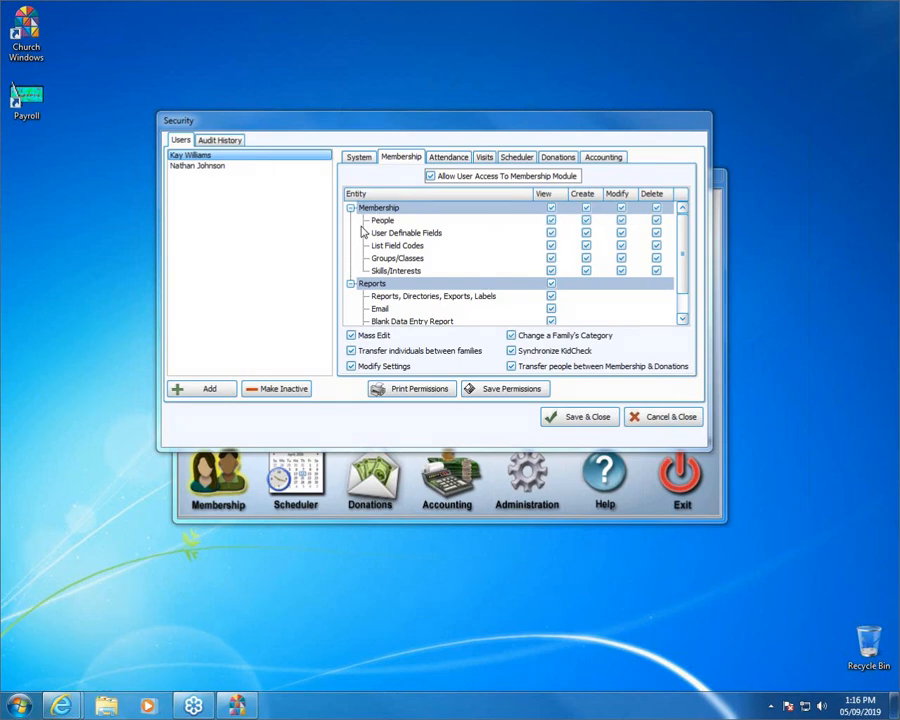
- Remove create, modify and delete rights for People and Groups/Classes
click(586, 221)
click(621, 221)
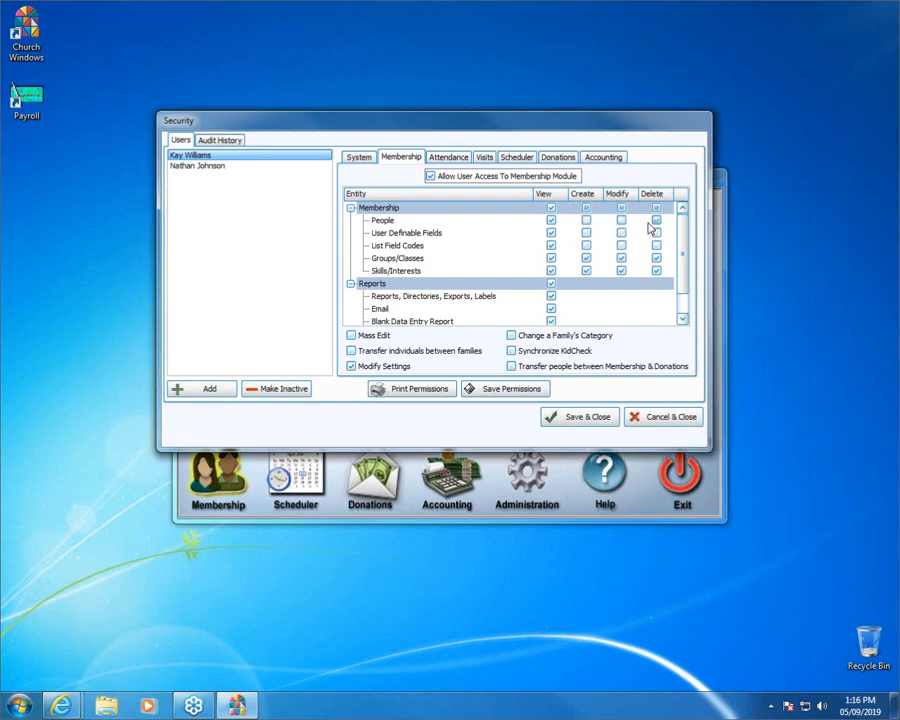
click(656, 221)
click(656, 258)
click(622, 259)
click(586, 259)
- Remove create, modify and delete rights for Skills/Interests, leaving Mass Edit and family transfers off
click(656, 271)
click(586, 271)
click(621, 271)
scroll(686, 249, down, 2)
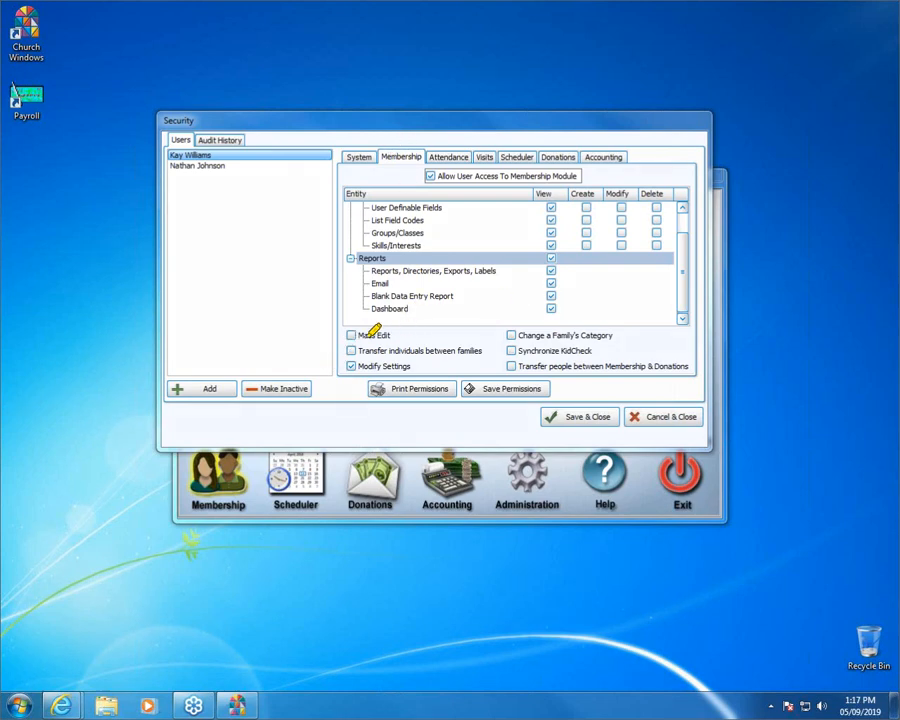
mouse_move(378, 328)
mouse_down()
mouse_move(391, 329)
mouse_move(402, 349)
mouse_move(485, 349)
mouse_up()
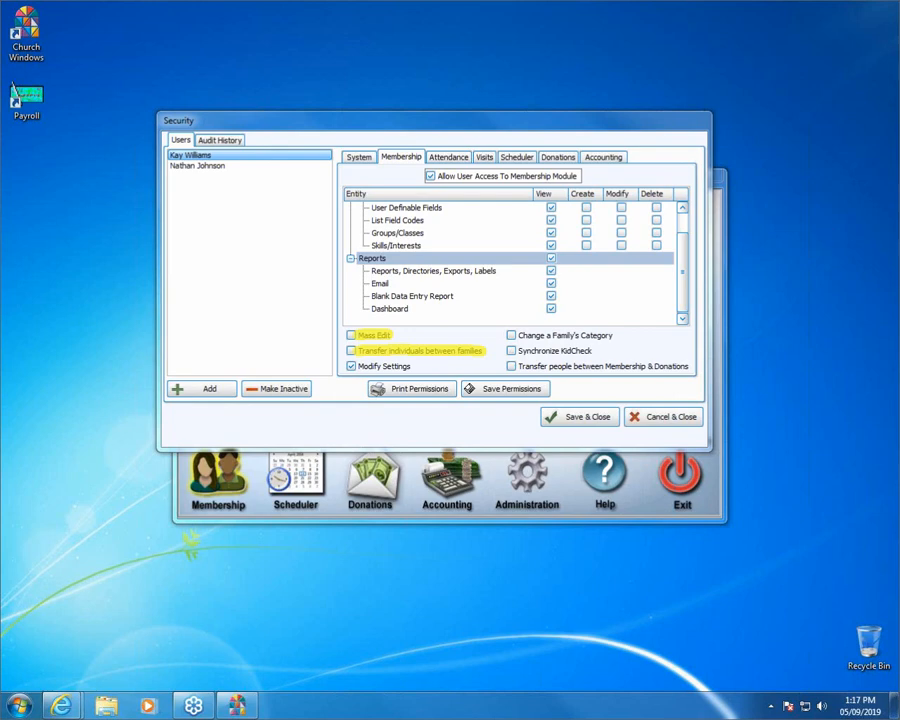
key(Escape)
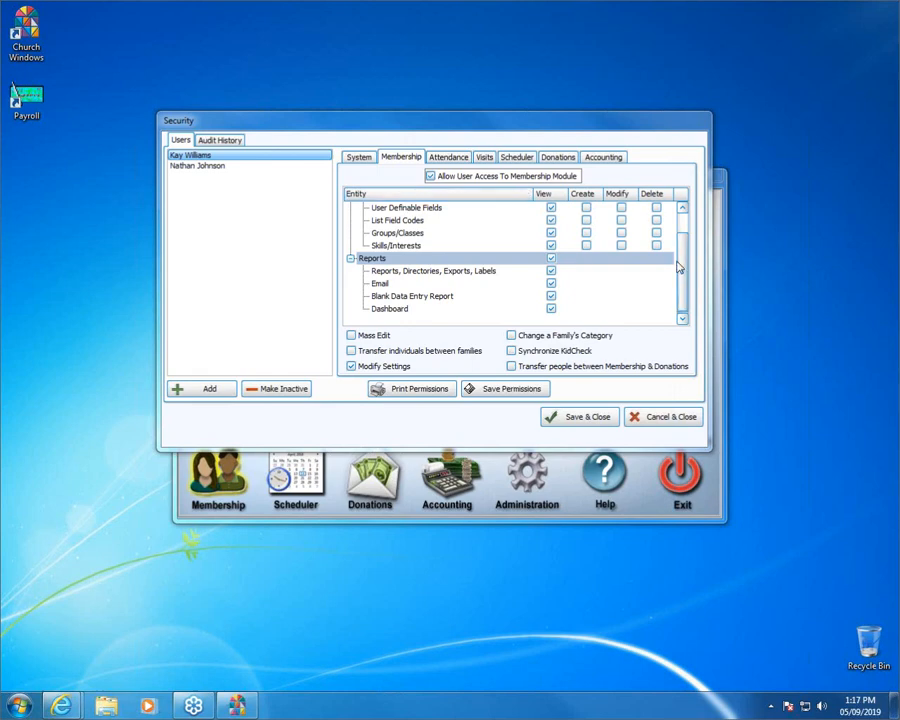
scroll(538, 227, up, 1)
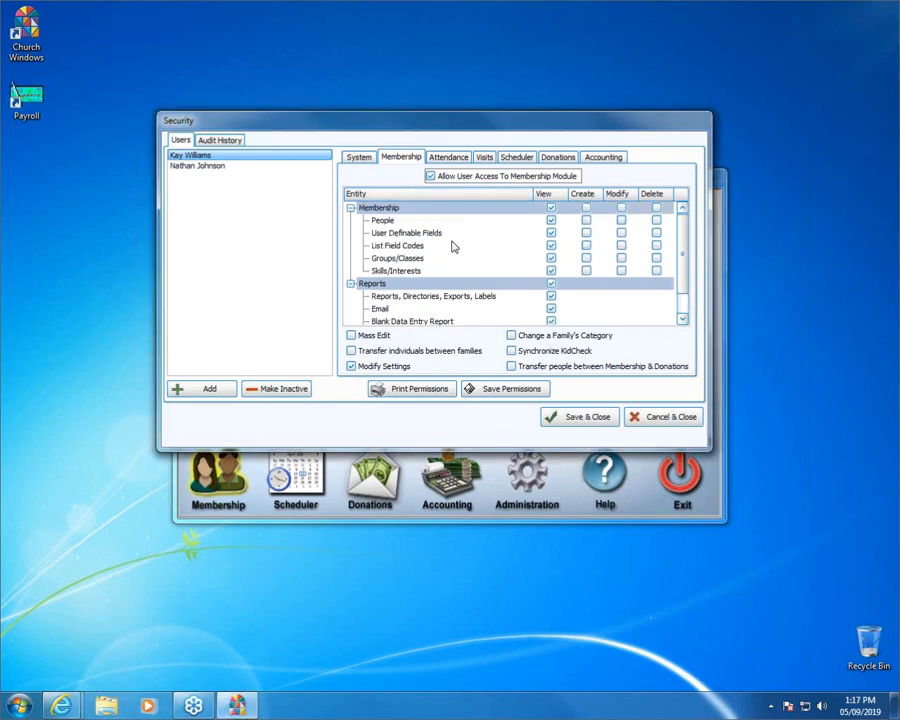
- Review the user's Attendance, Visits, Scheduler, Donations and Accounting permission tabs in turn
click(452, 158)
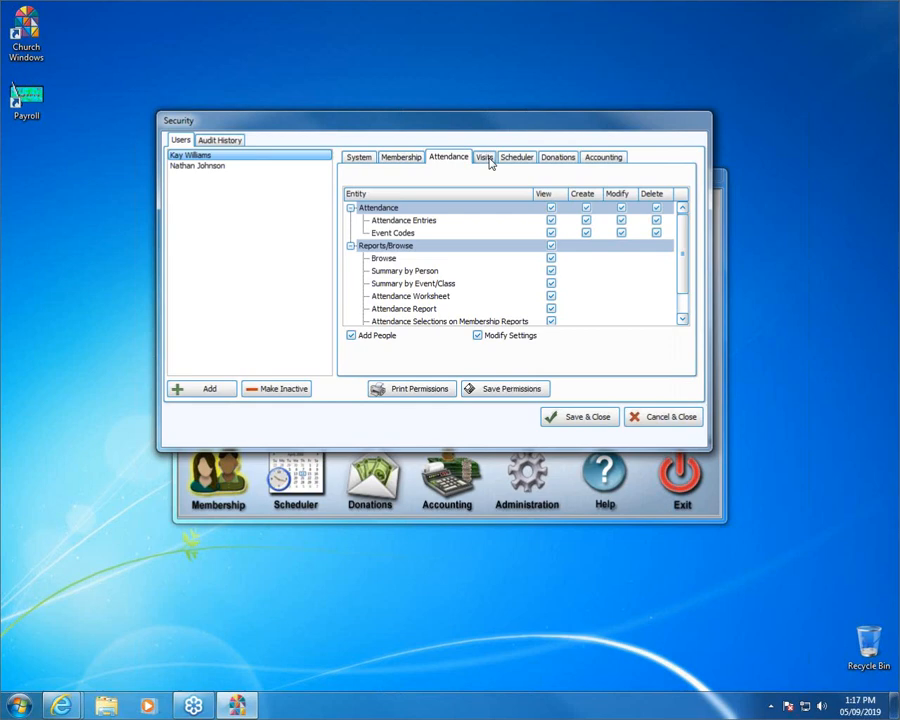
click(486, 158)
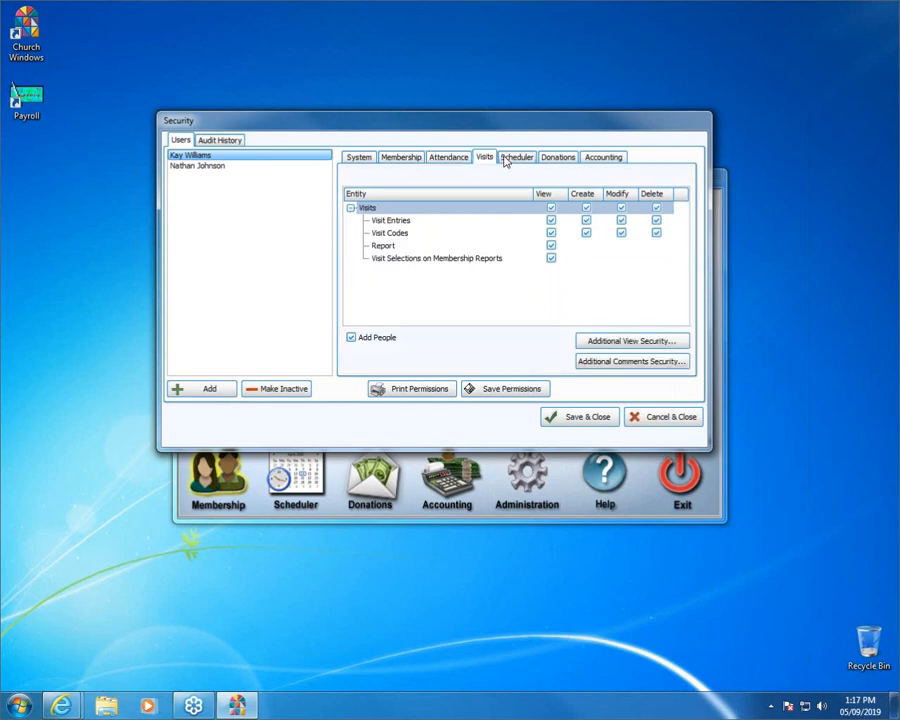
click(512, 160)
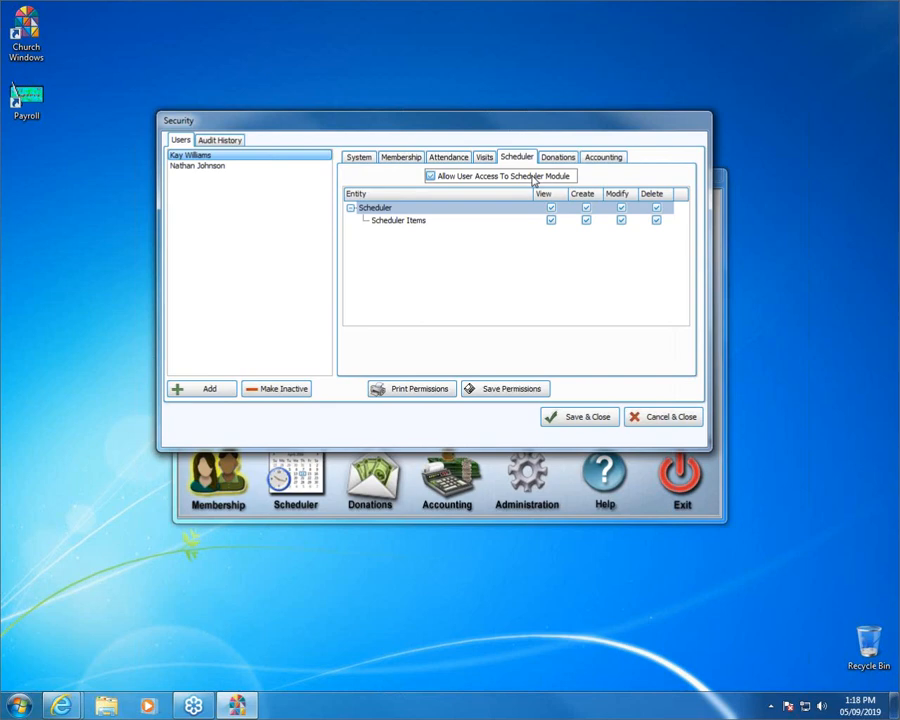
click(556, 160)
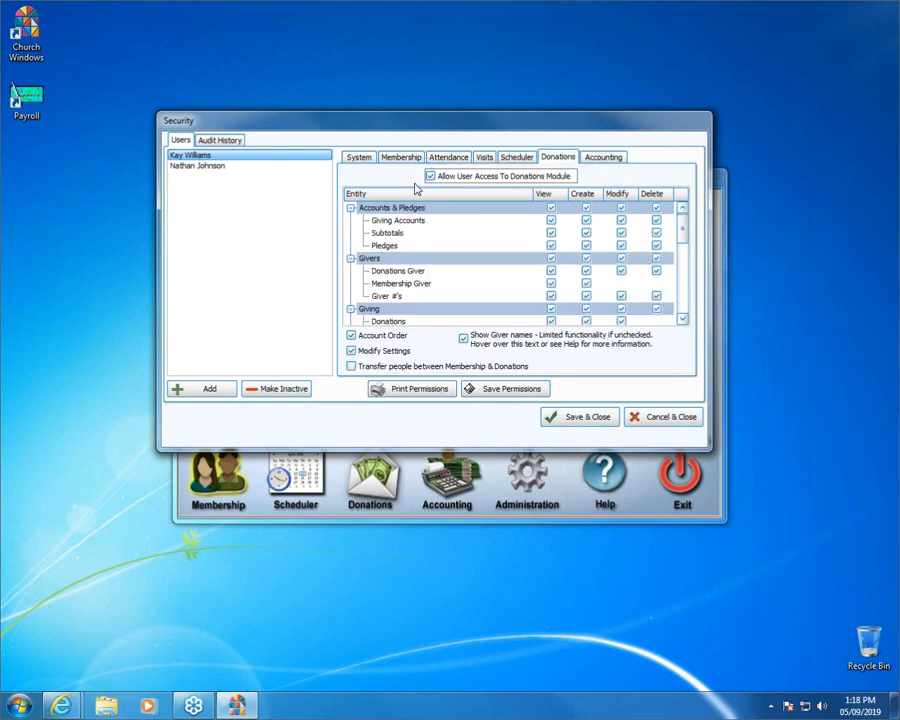
click(605, 160)
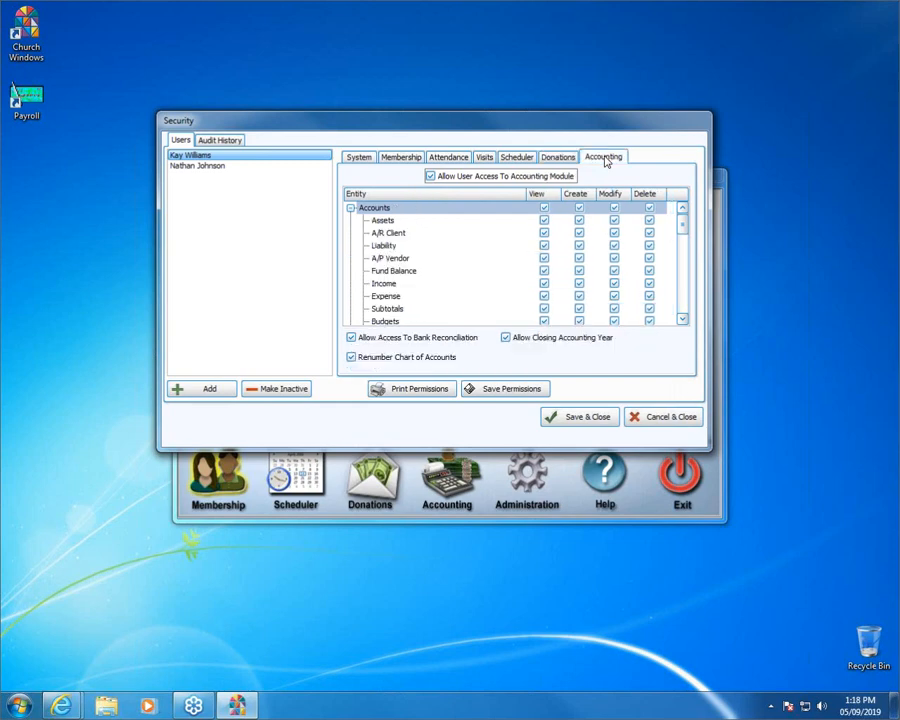
- Revoke the user's Accounting module access, then save and close the Security dialog
click(430, 176)
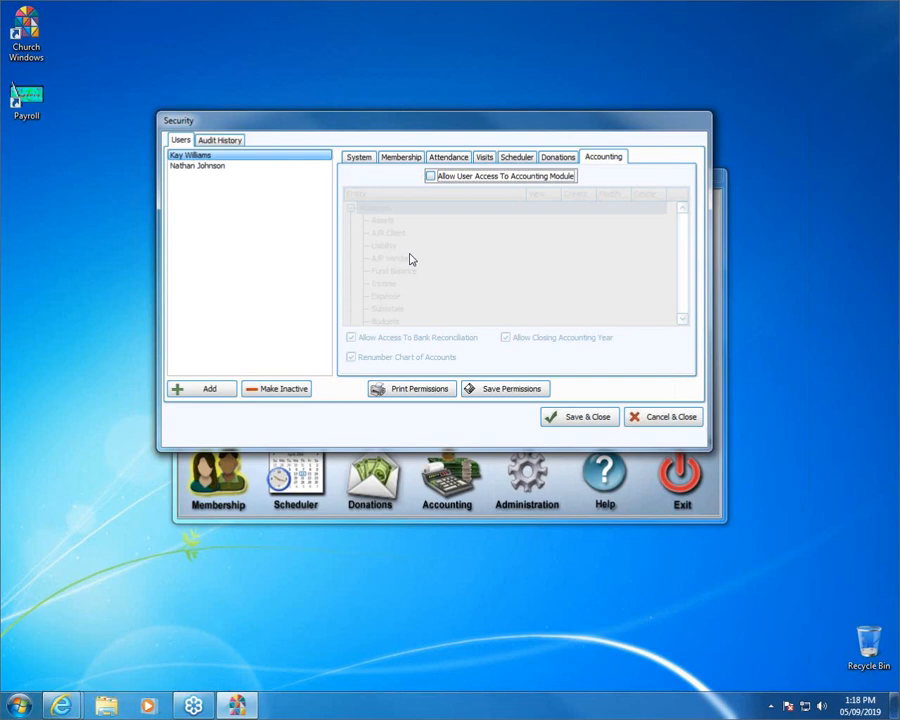
click(584, 419)
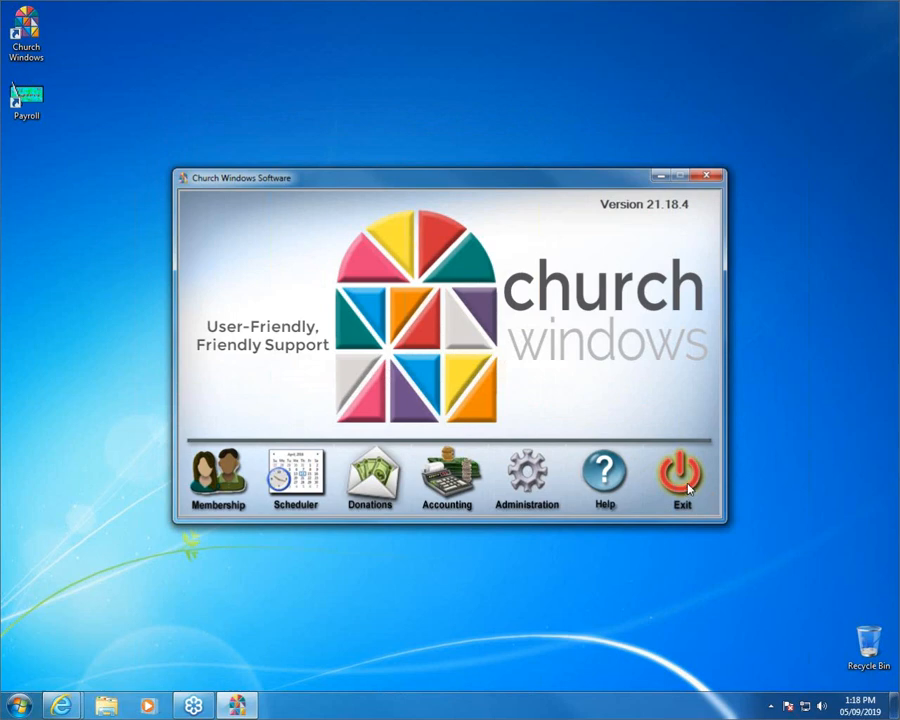
- Restart Church Windows and try signing in as the new restricted user, which gets rejected
click(688, 488)
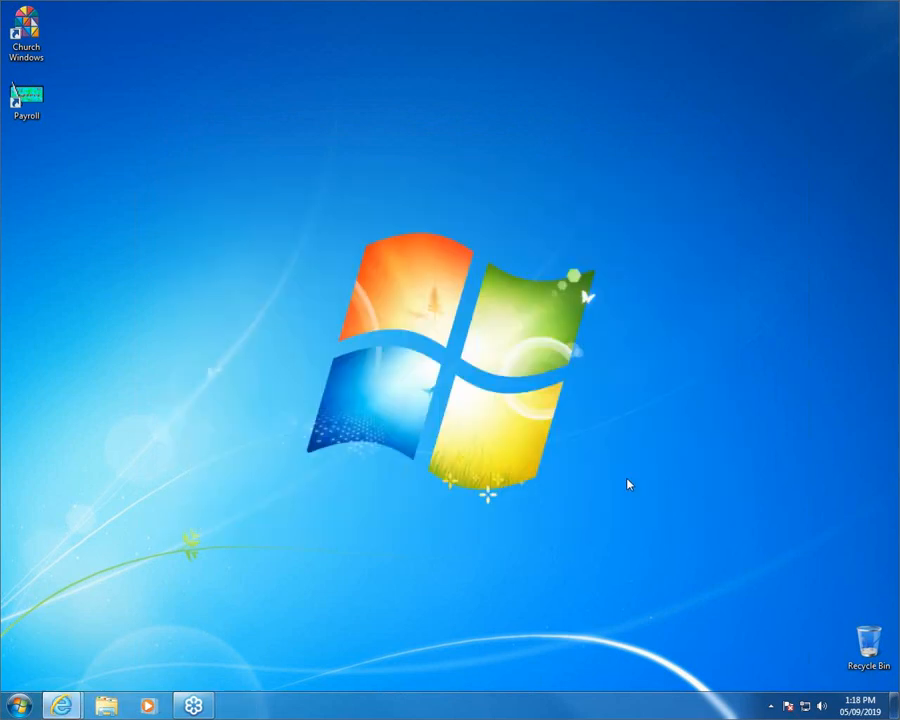
double_click(23, 30)
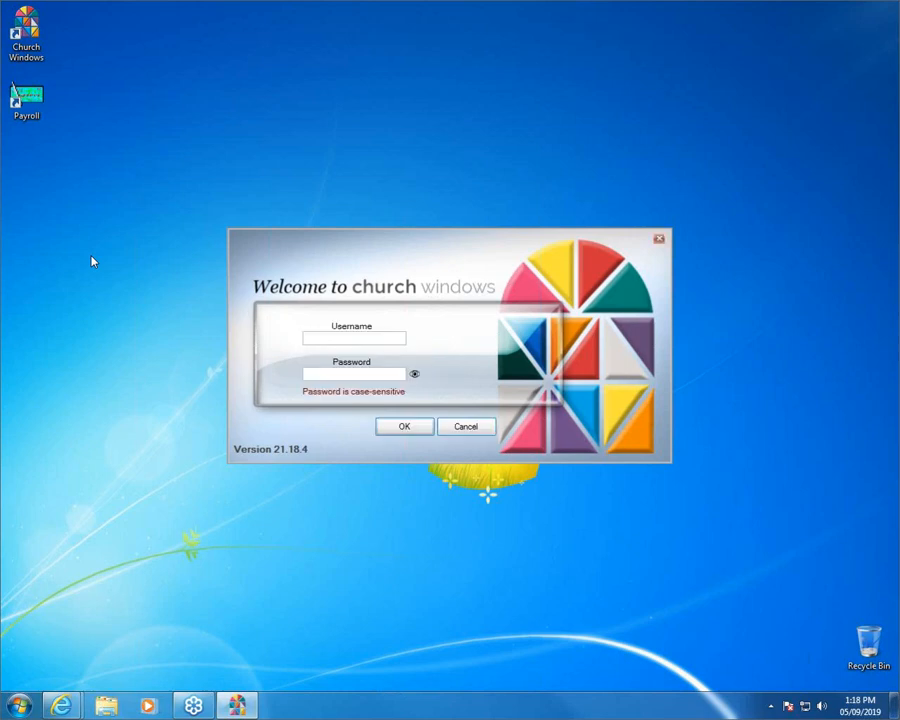
text(*********)
click(404, 426)
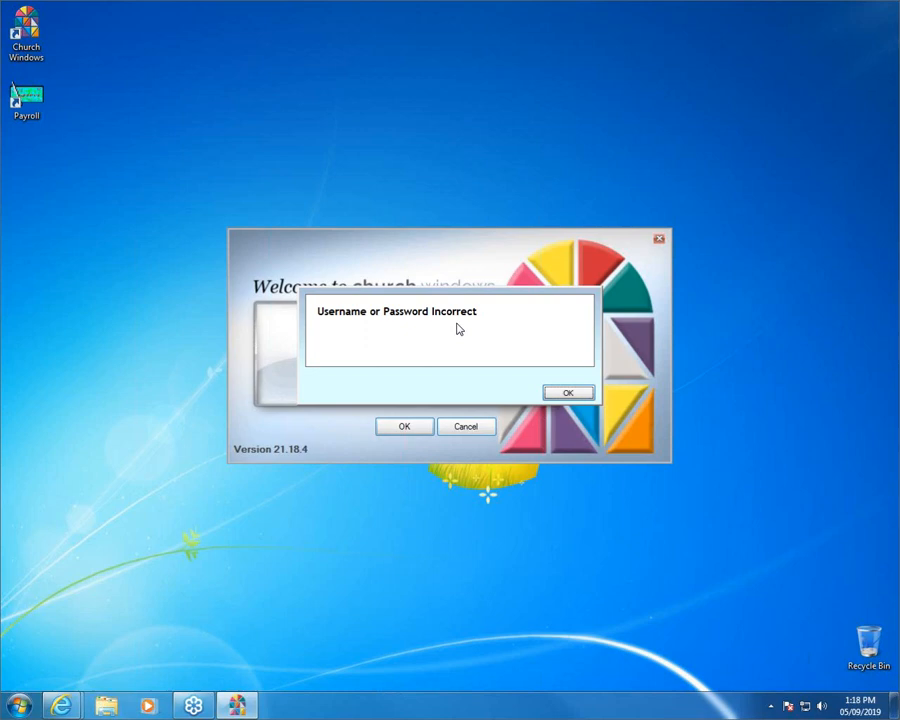
- Dismiss the login error and sign in with the other restricted user's username and password
click(572, 394)
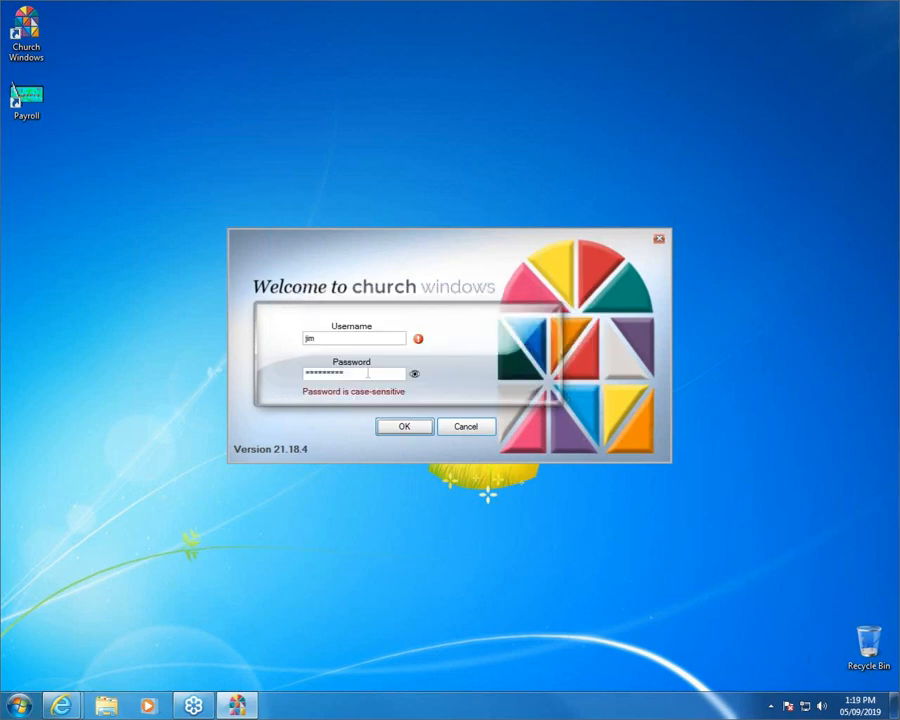
drag(368, 373, 213, 380)
key(BackSpace)
drag(373, 341, 179, 333)
text(k)
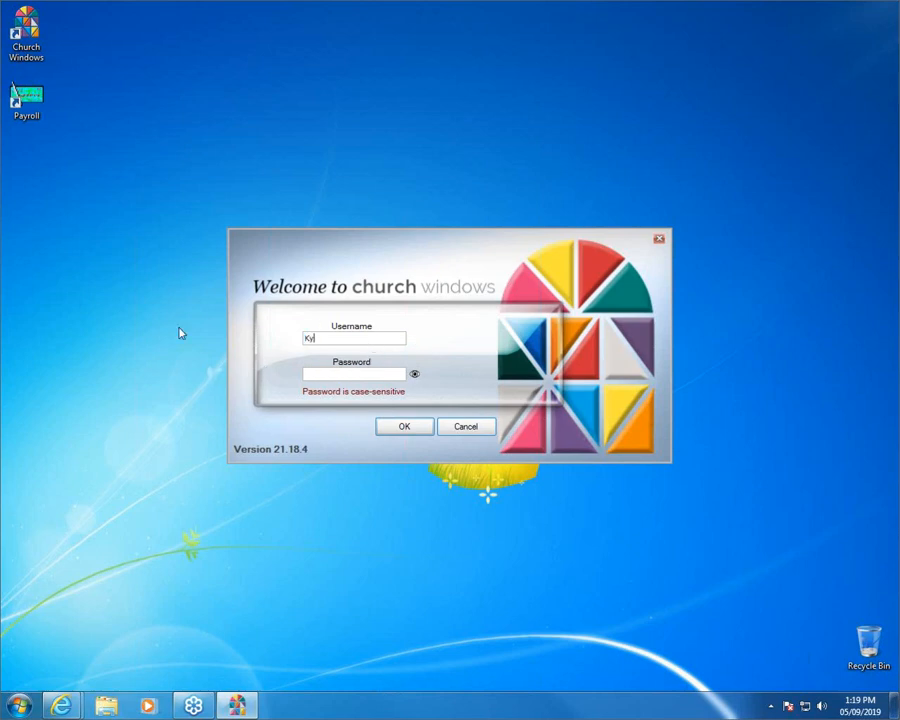
text(**)
click(403, 426)
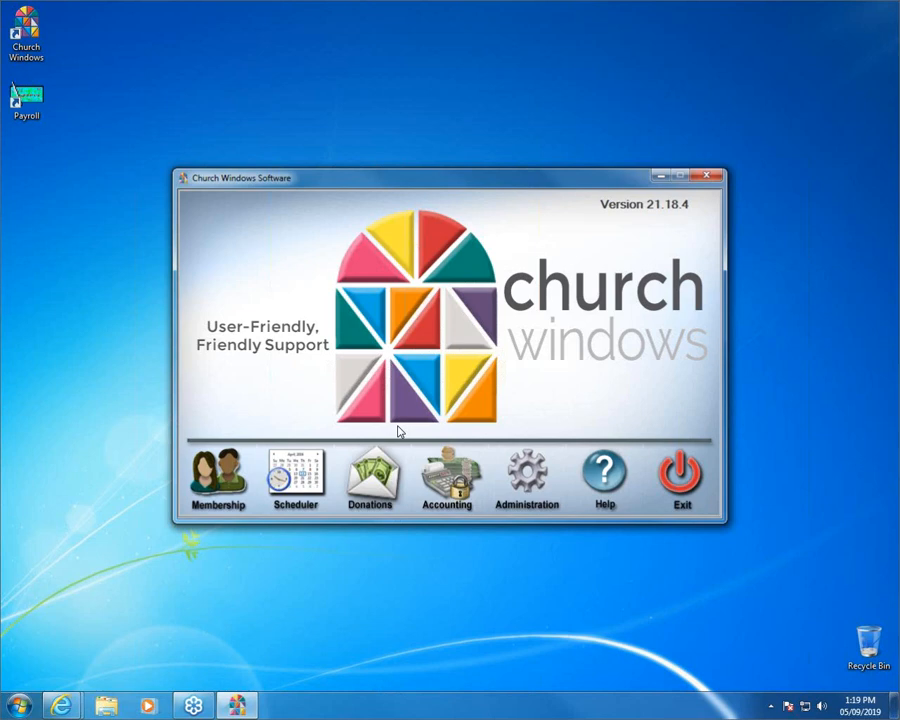
- Confirm Accounting is refused for this user, then open the Membership module
click(459, 482)
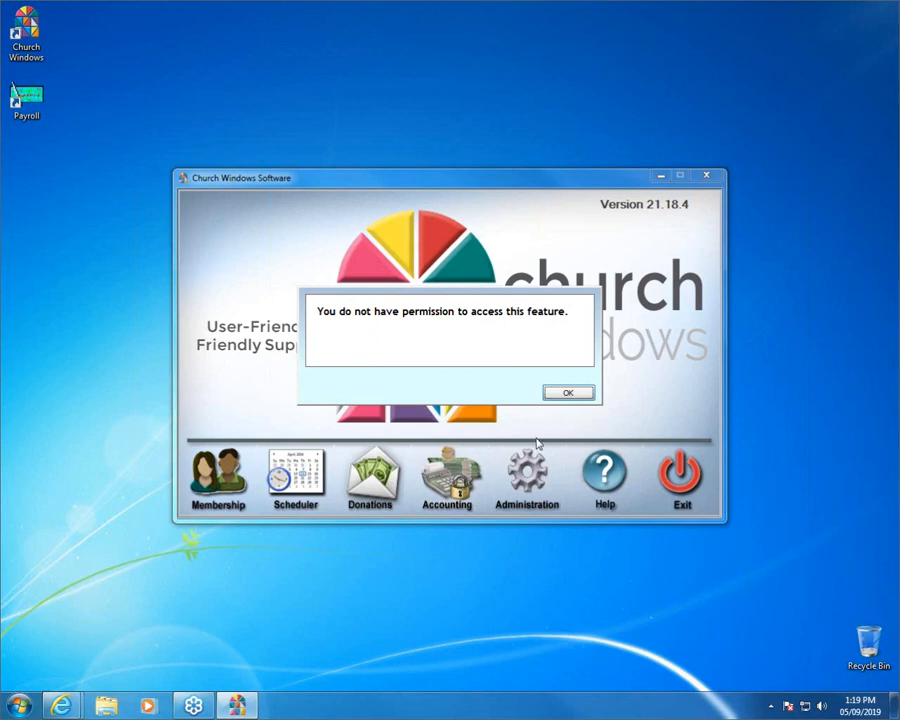
click(567, 393)
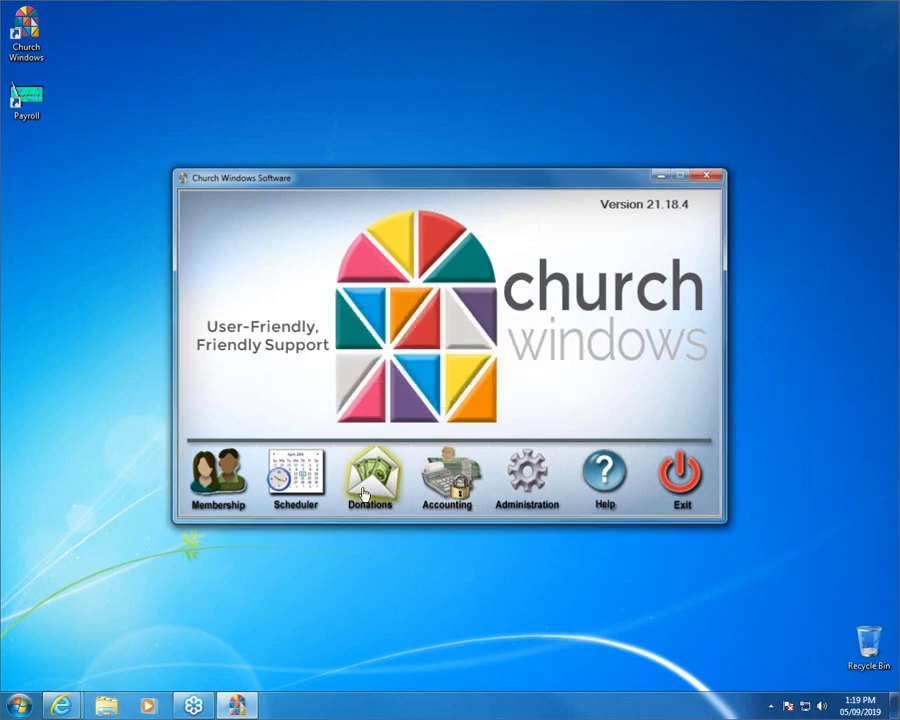
click(210, 483)
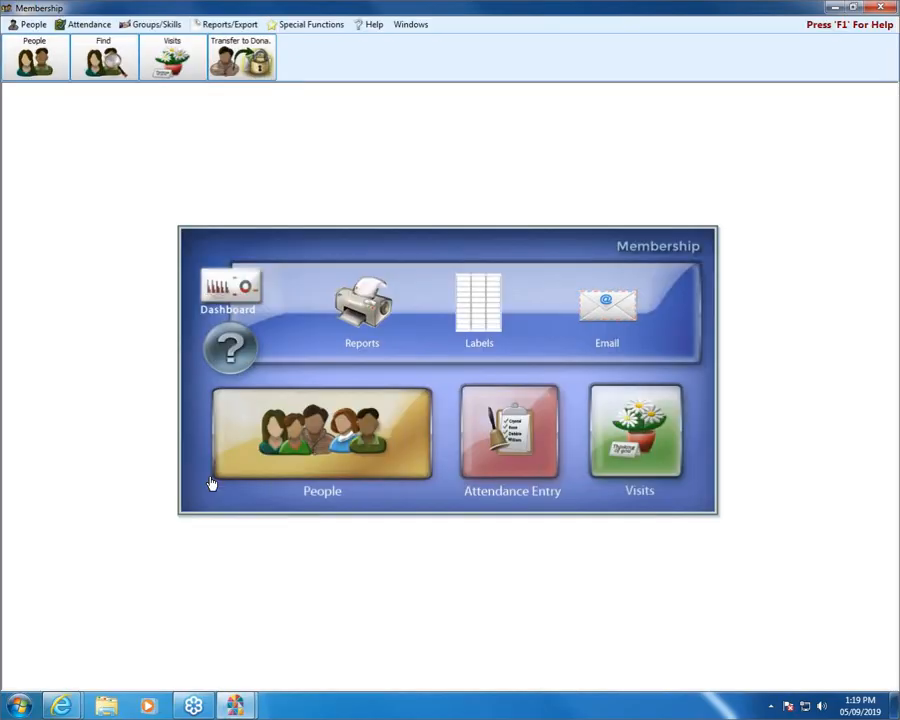
- Open a member's People record, select the First Name to test editing, close it, then begin closing Membership
click(325, 426)
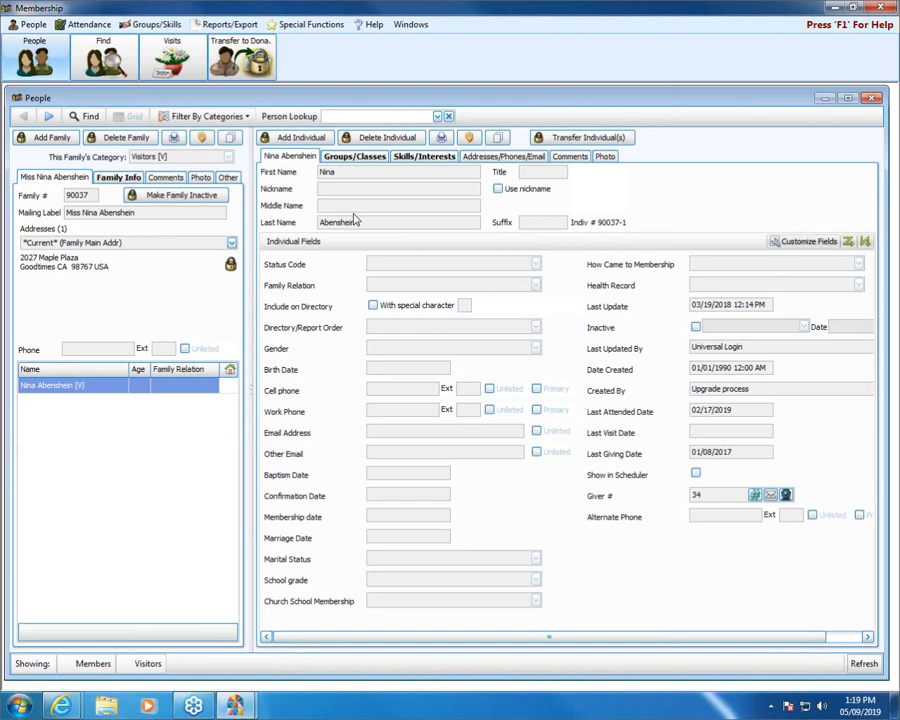
click(536, 331)
drag(348, 171, 257, 170)
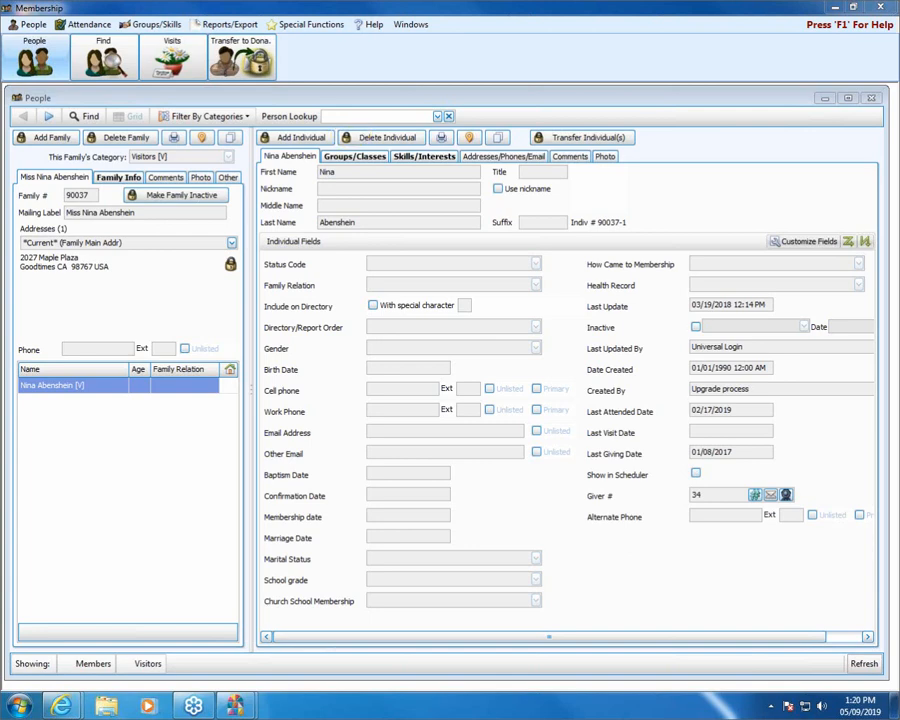
click(870, 98)
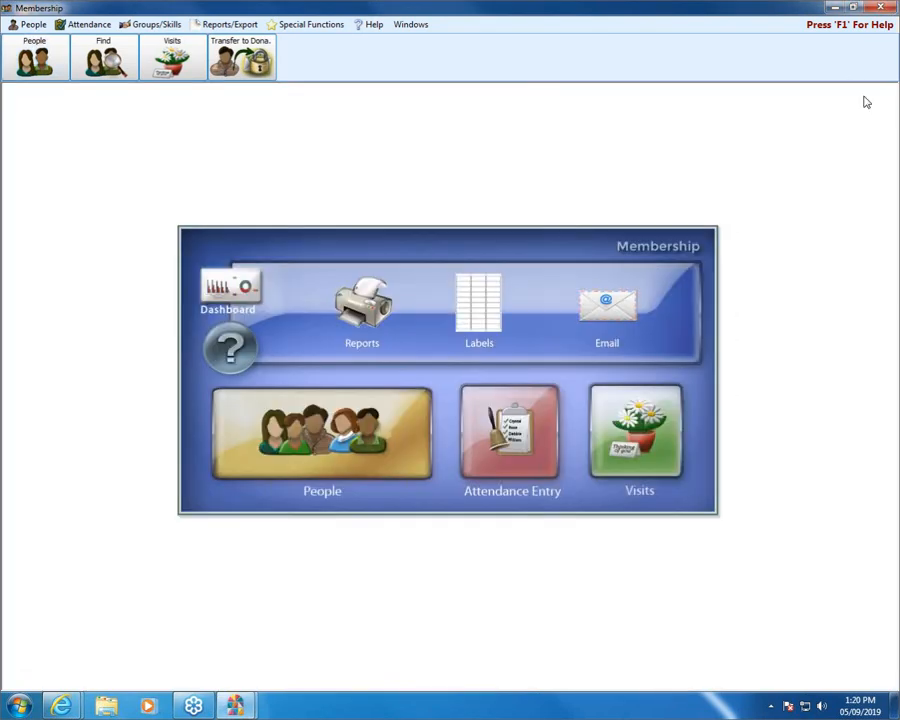
click(886, 10)
- Confirm closing Membership and open Security under Administration
click(514, 394)
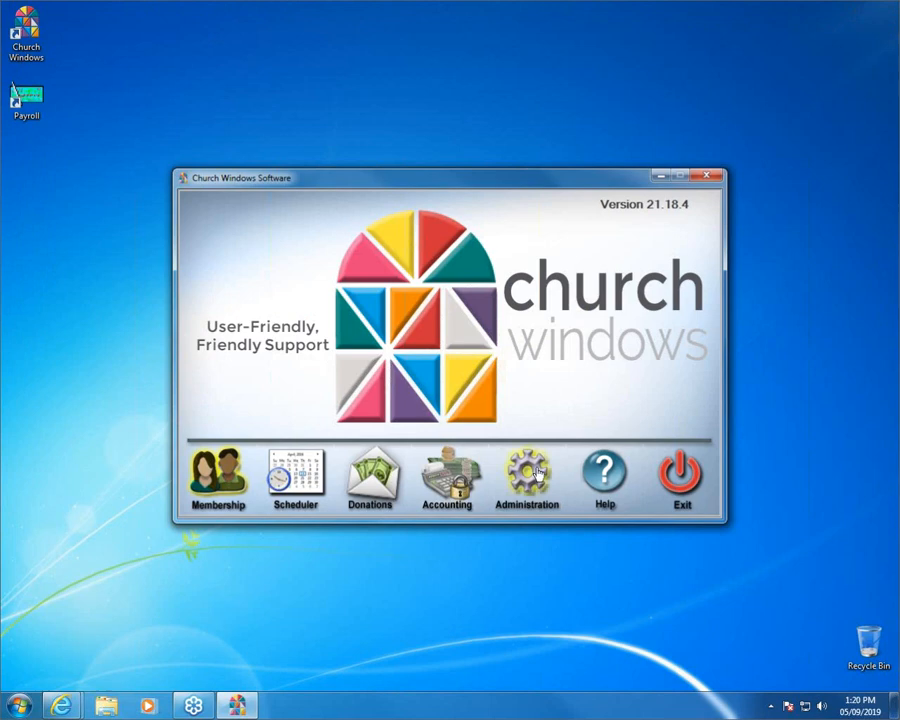
click(537, 474)
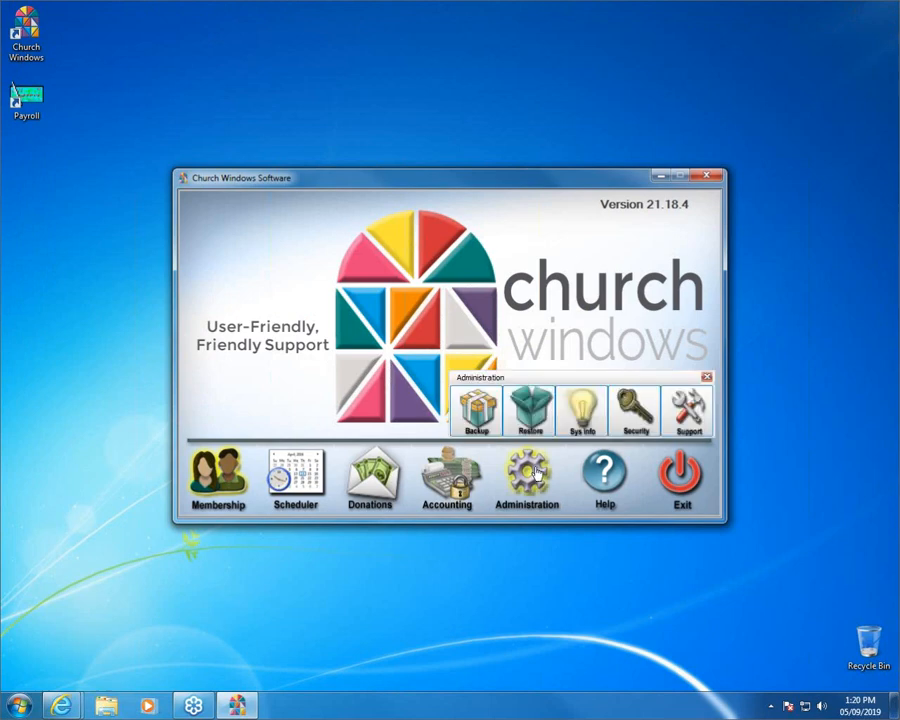
click(630, 413)
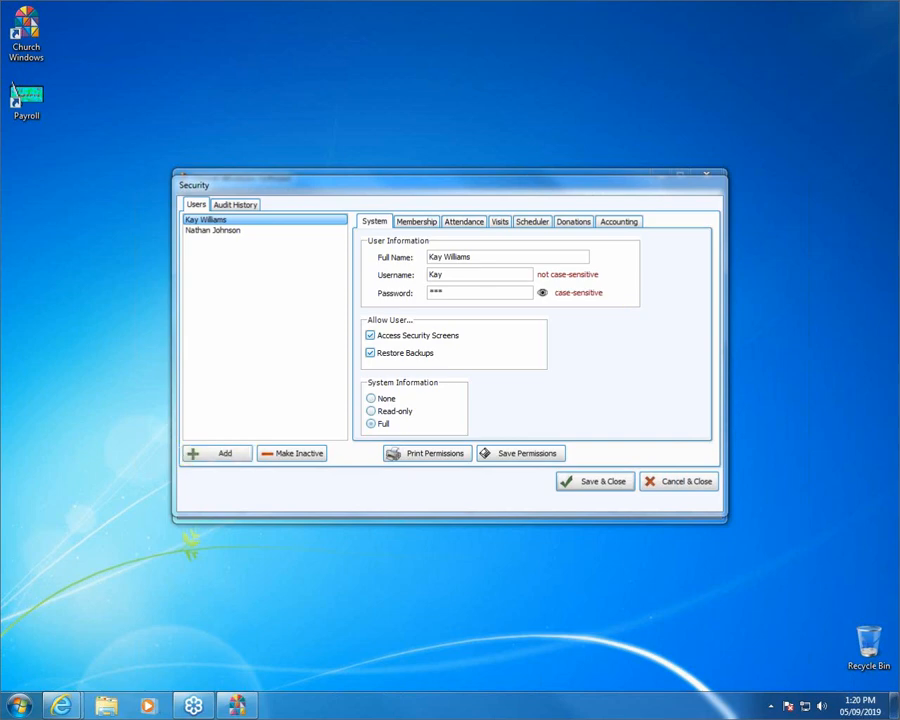
- Add a new security user with their full name, a username and a password, then Save & Close
click(203, 459)
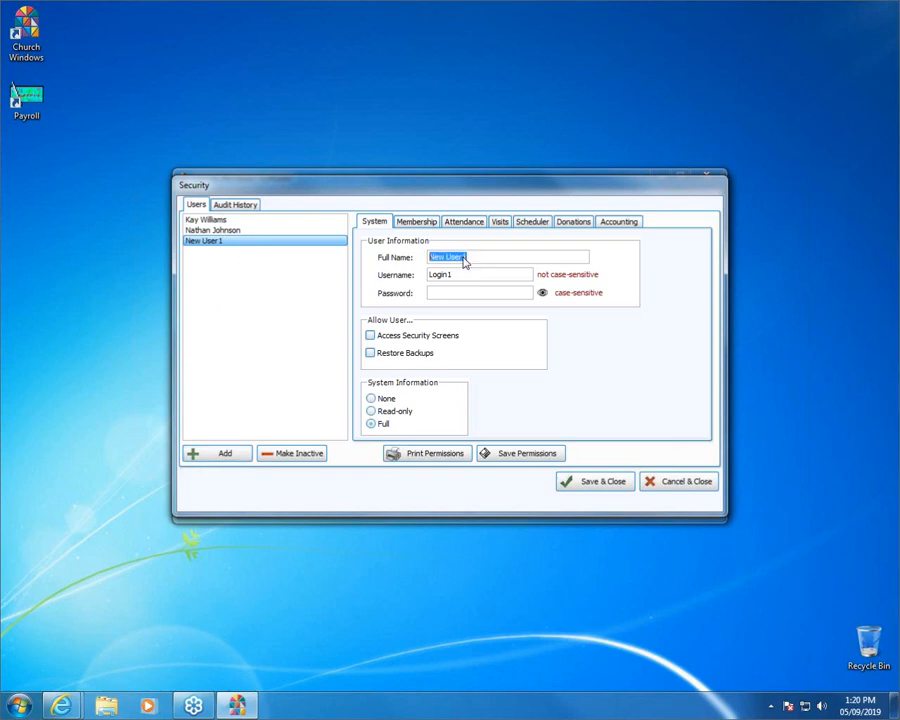
key(Tab)
text(jim)
key(Tab)
text(***)
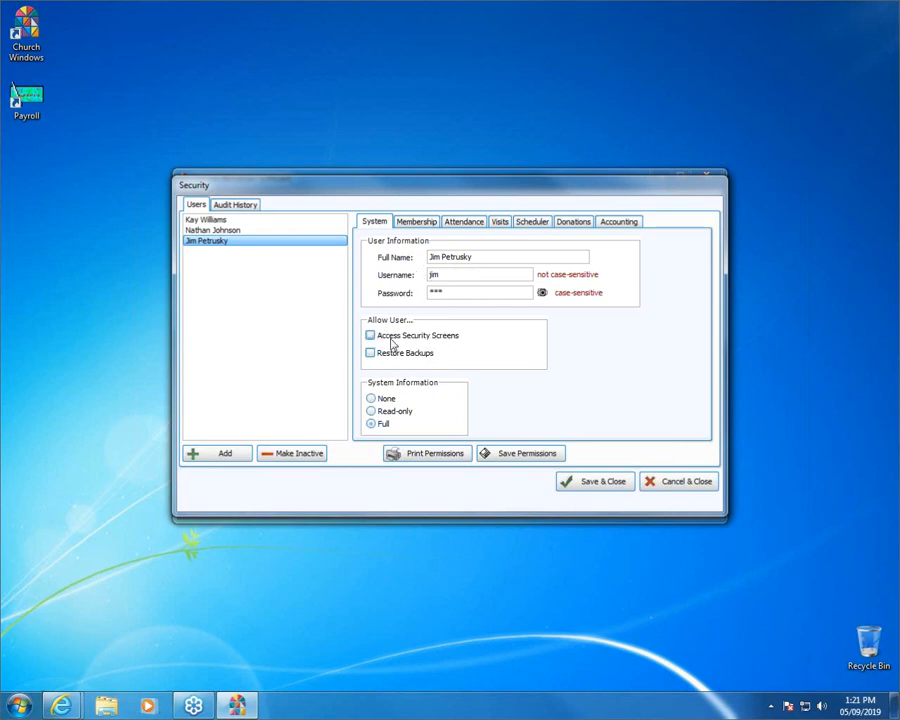
click(590, 482)
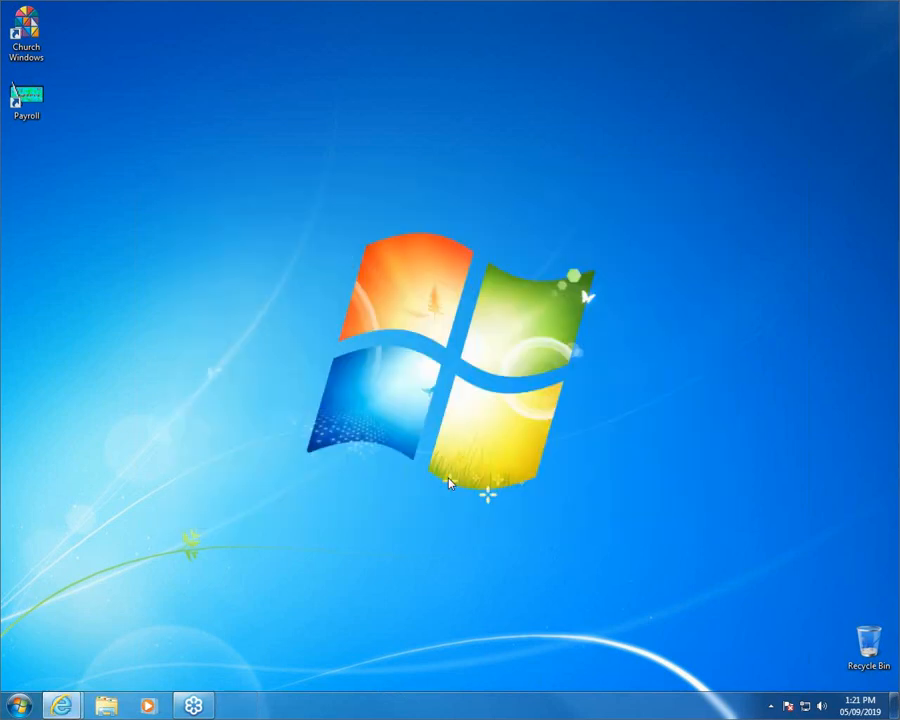
- Relaunch Church Windows and log in with the new user's username and password
click(24, 35)
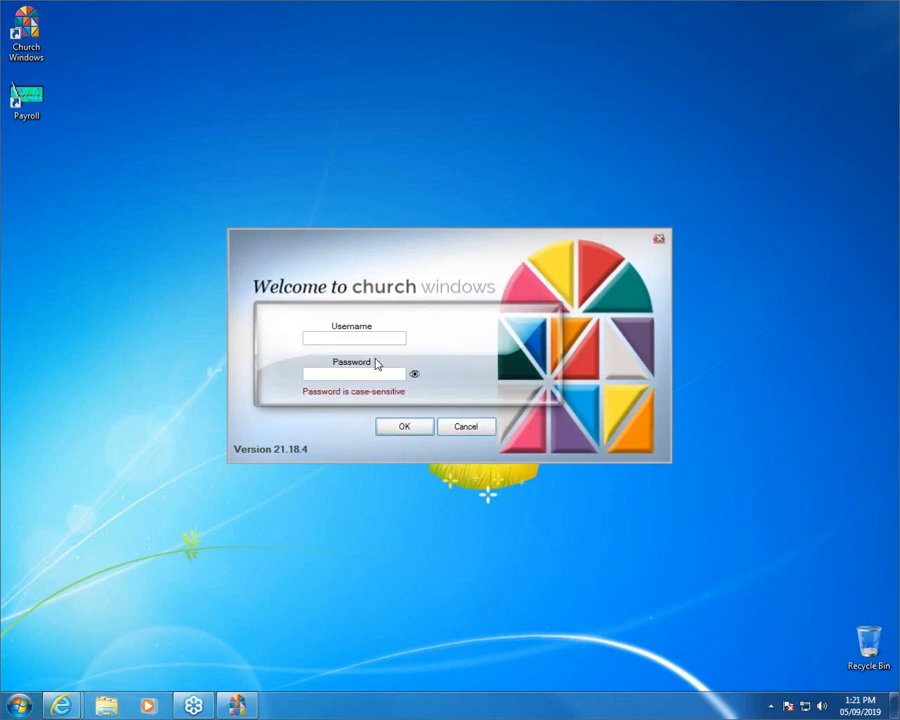
text(jim)
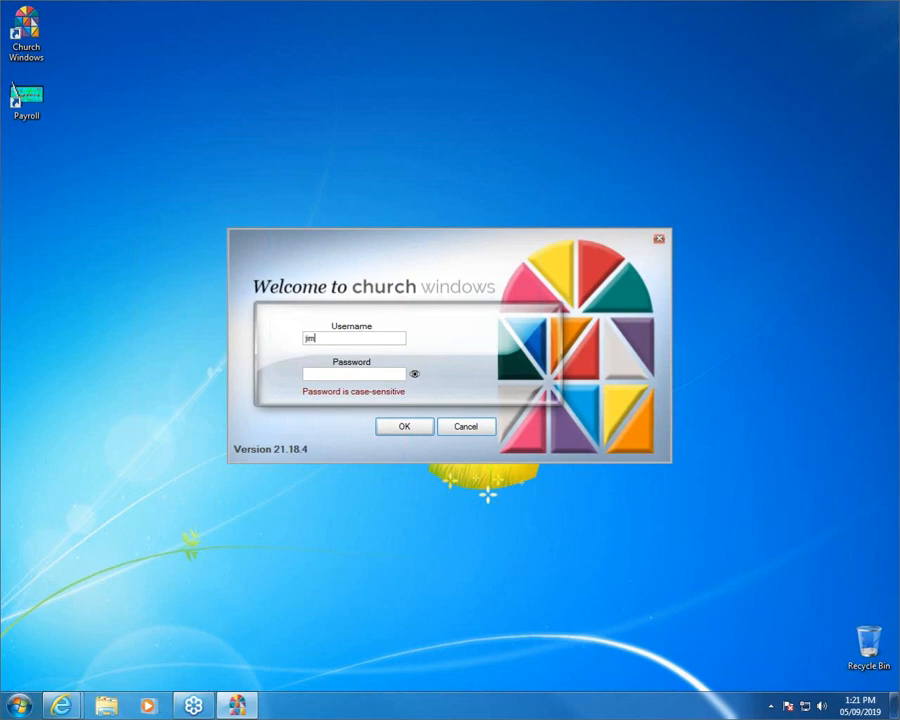
key(Tab)
text(****)
click(421, 426)
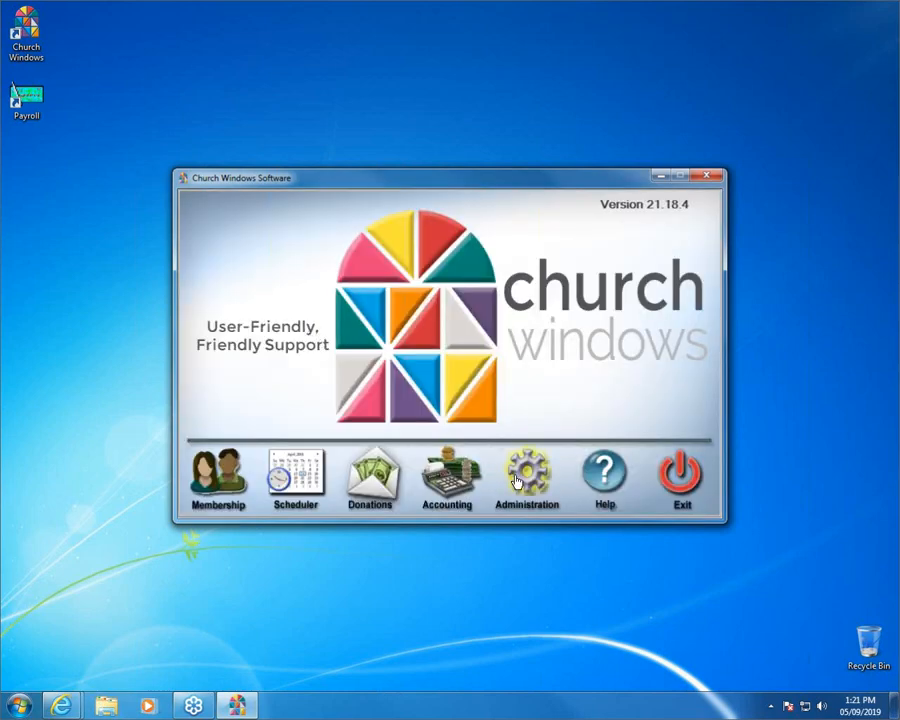
- As the new user, open Security from the Administration panel
click(517, 482)
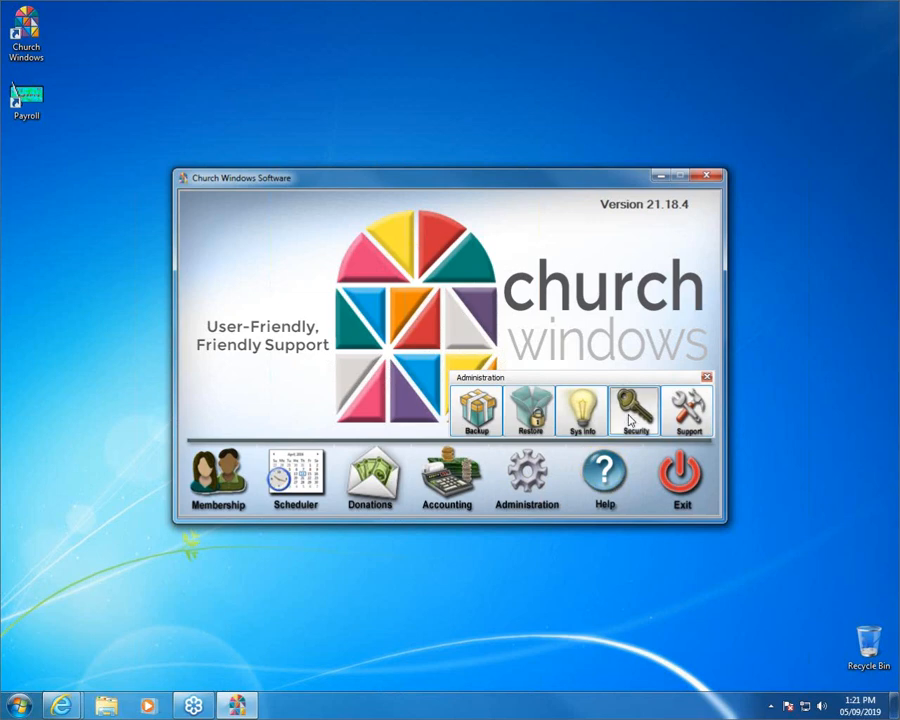
click(631, 420)
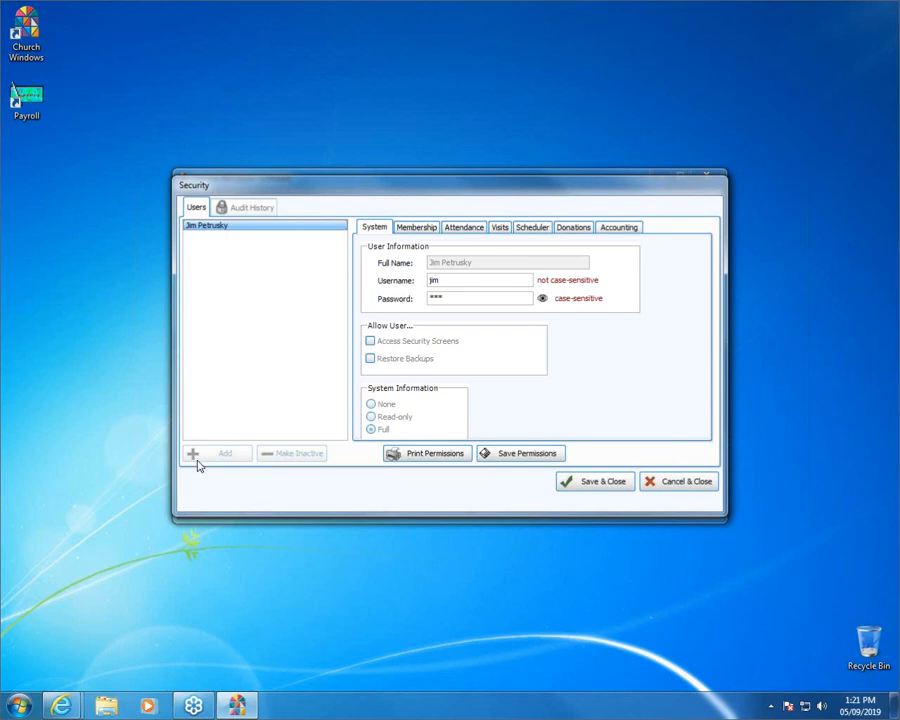
double_click(460, 298)
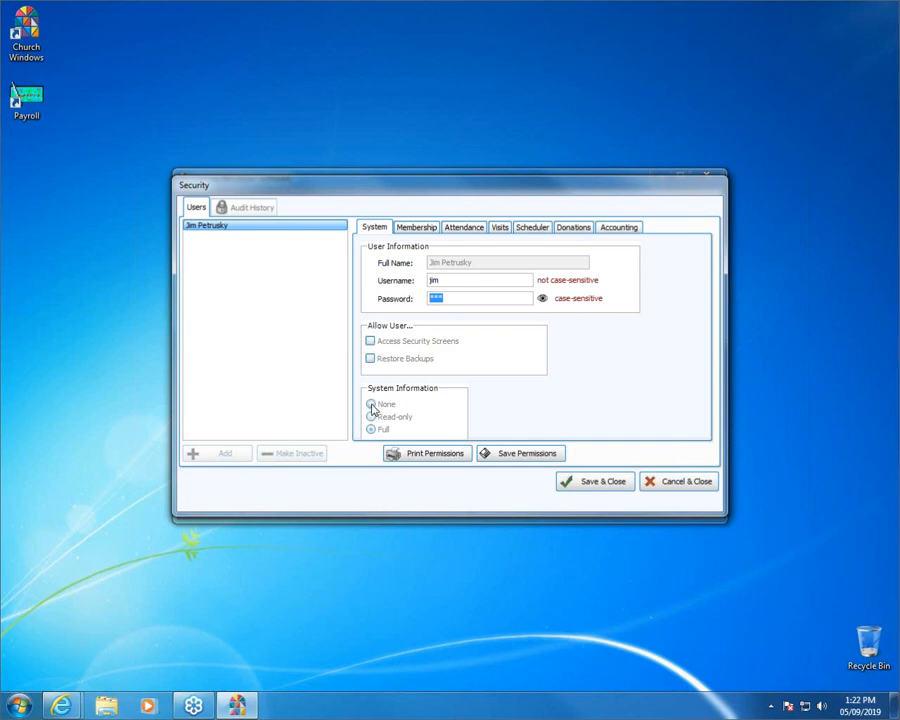
click(370, 341)
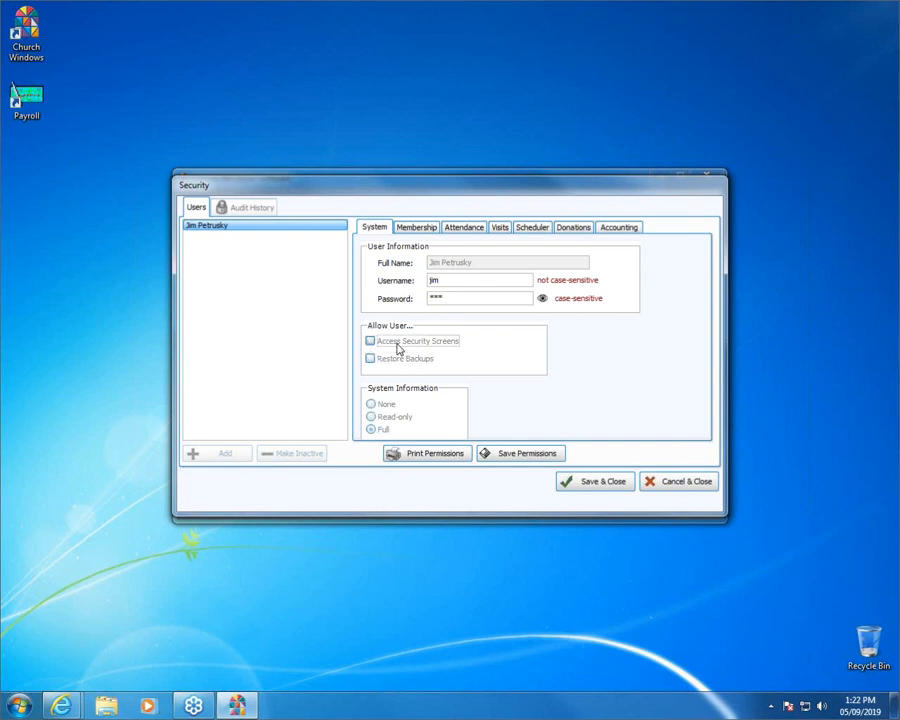
click(426, 229)
click(458, 228)
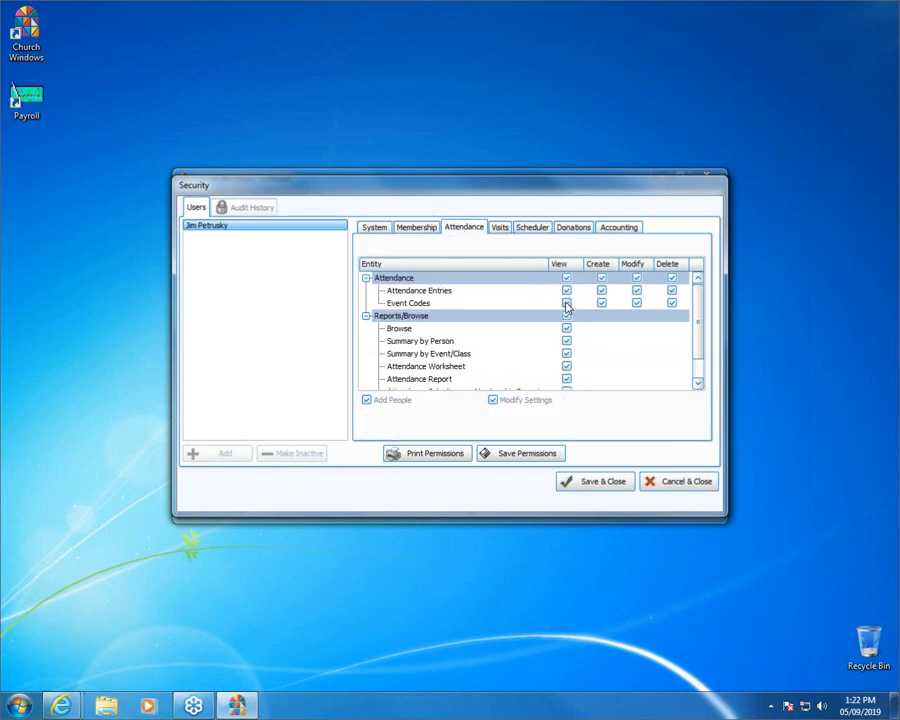
click(374, 227)
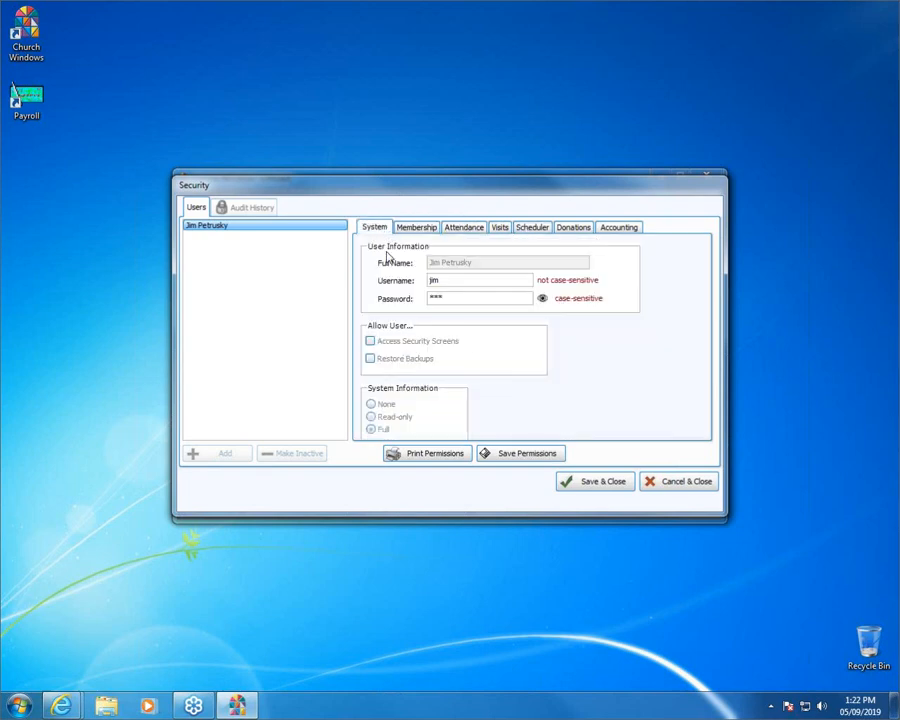
click(458, 297)
drag(458, 297, 326, 309)
- Exit the Security window with Cancel & Close, discarding changes
click(688, 482)
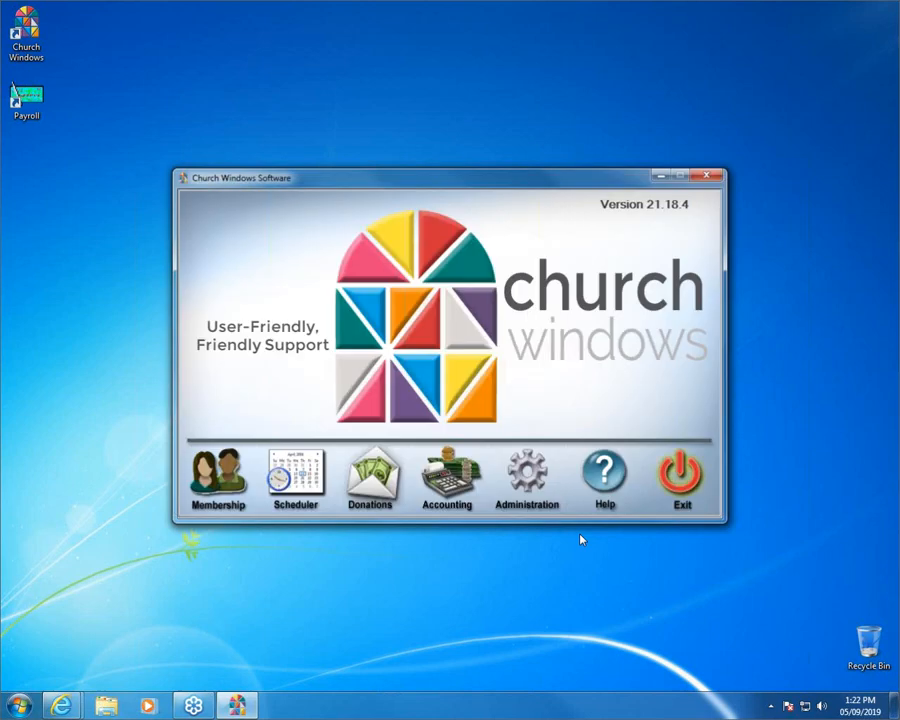